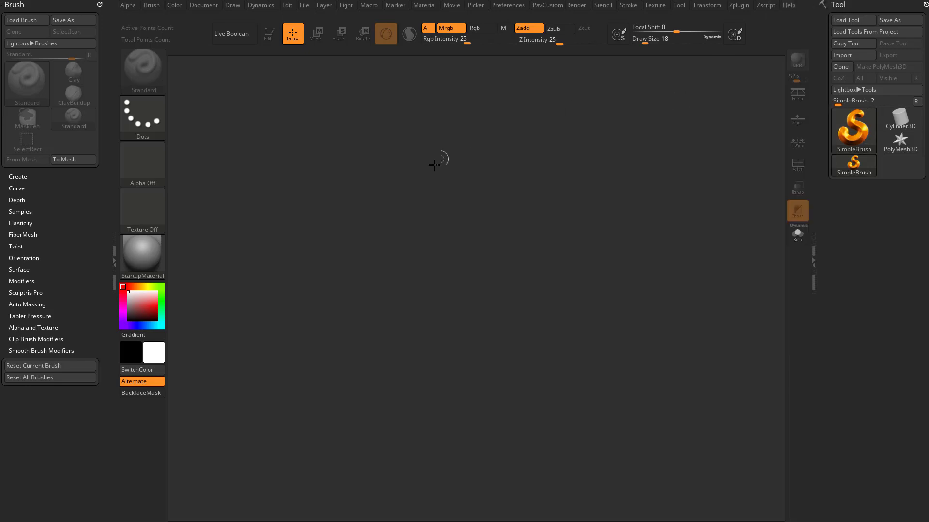
# Step: Draw a Sphere3D primitive on the canvas, enable editing and convert it to a PolyMesh3D
pyautogui.click(843, 129)
pyautogui.click(379, 172)
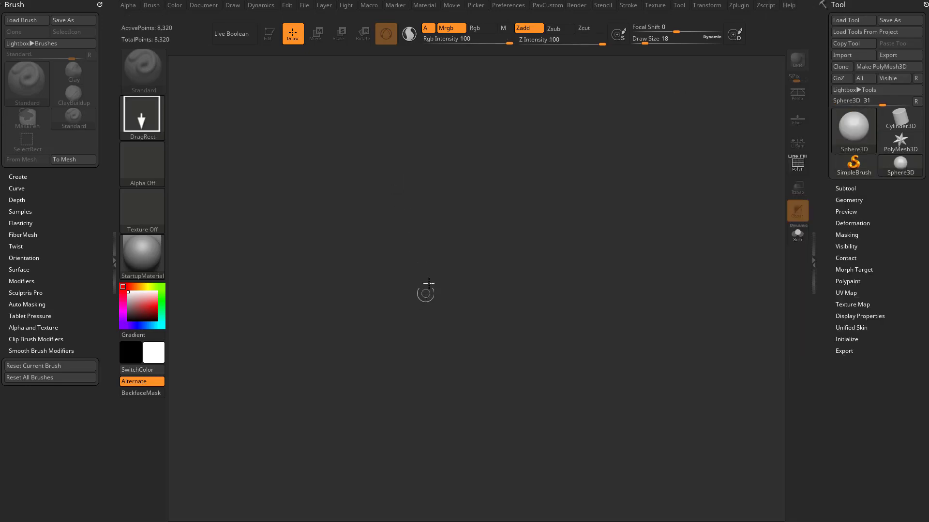
pyautogui.moveTo(418, 294); pyautogui.dragTo(436, 342)
pyautogui.click(269, 41)
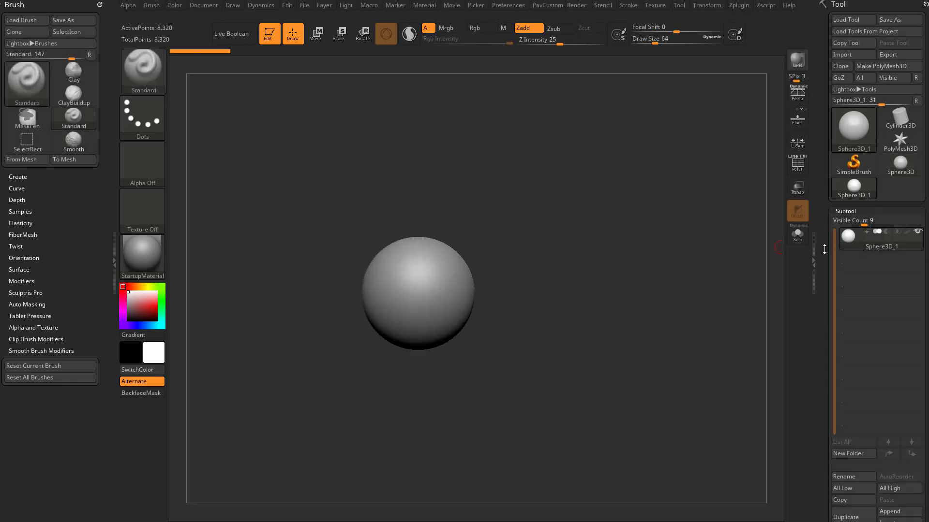
pyautogui.scroll(-1, 871, 53)
pyautogui.click(871, 50)
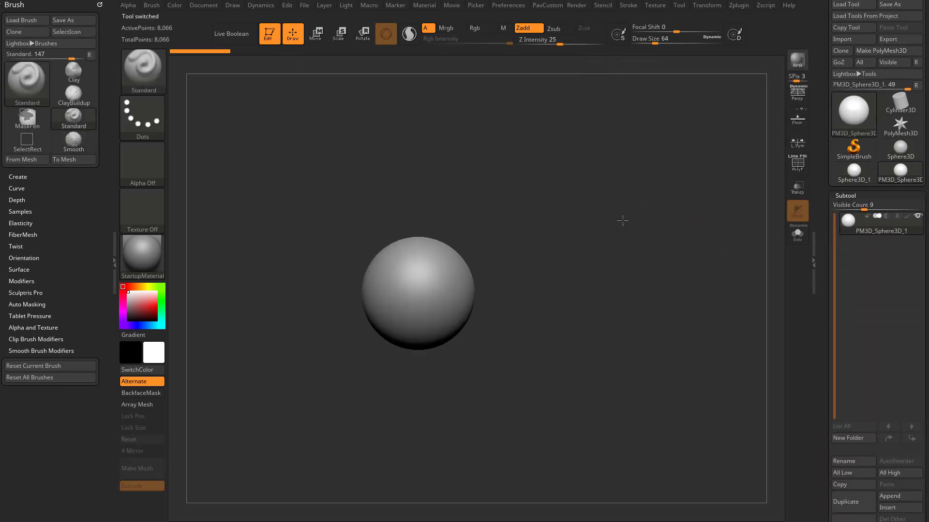
# Step: Set the draw size to 116, insert a Plane3D as a second subtool and make it active
pyautogui.press('s')
pyautogui.moveTo(672, 262); pyautogui.dragTo(680, 262)
pyautogui.moveTo(824, 282); pyautogui.dragTo(838, 239)
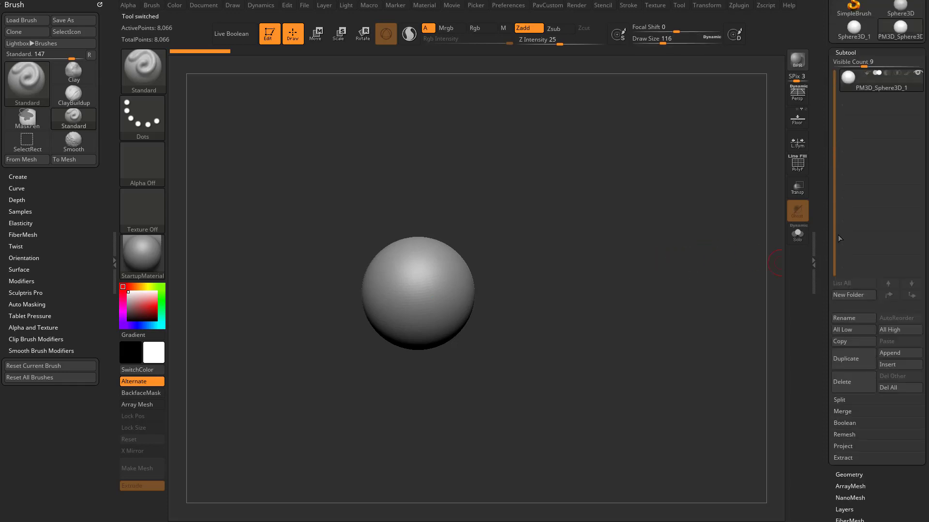
pyautogui.click(888, 366)
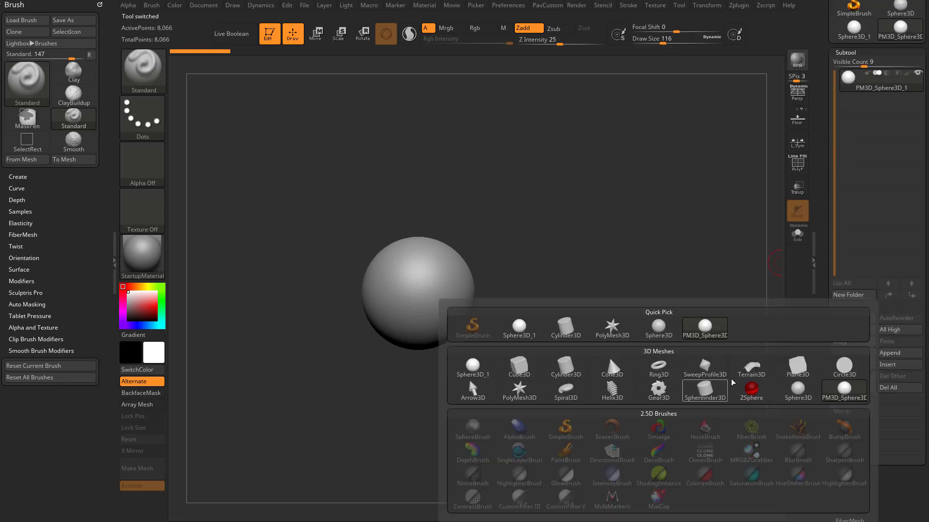
pyautogui.click(705, 388)
pyautogui.click(872, 112)
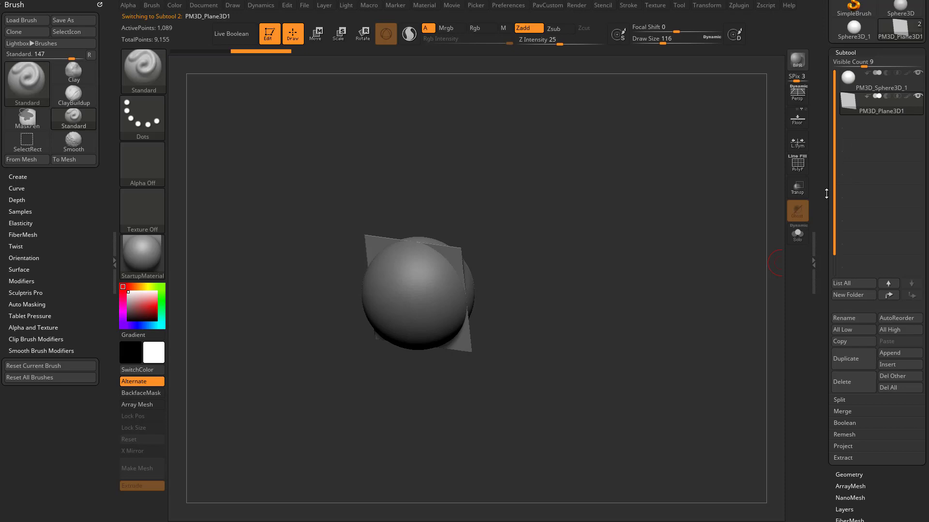
# Step: Turn on Dynamic Subdiv for the plane and give it a thickness of about 0.029
pyautogui.scroll(-5, 851, 145)
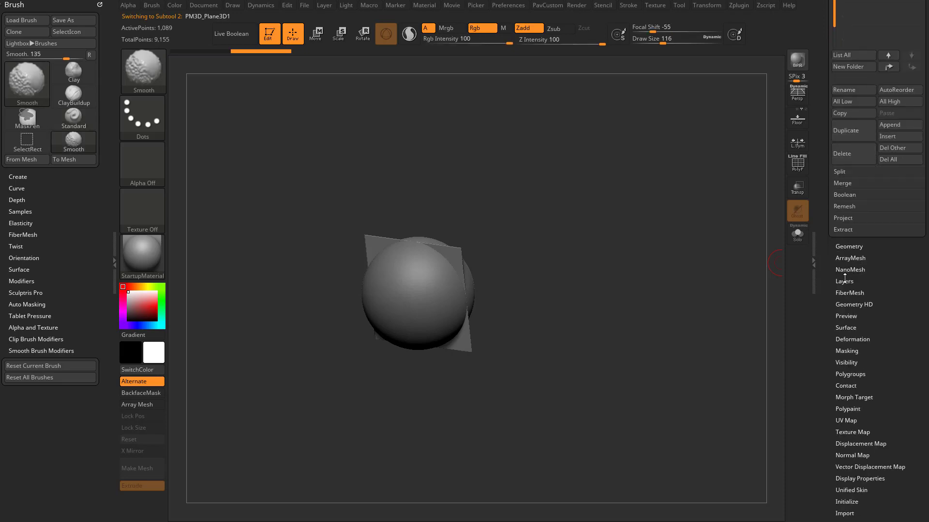
pyautogui.keyDown('shift'); pyautogui.click(842, 247); pyautogui.keyUp('shift')
pyautogui.keyDown('shift'); pyautogui.click(856, 191); pyautogui.keyUp('shift')
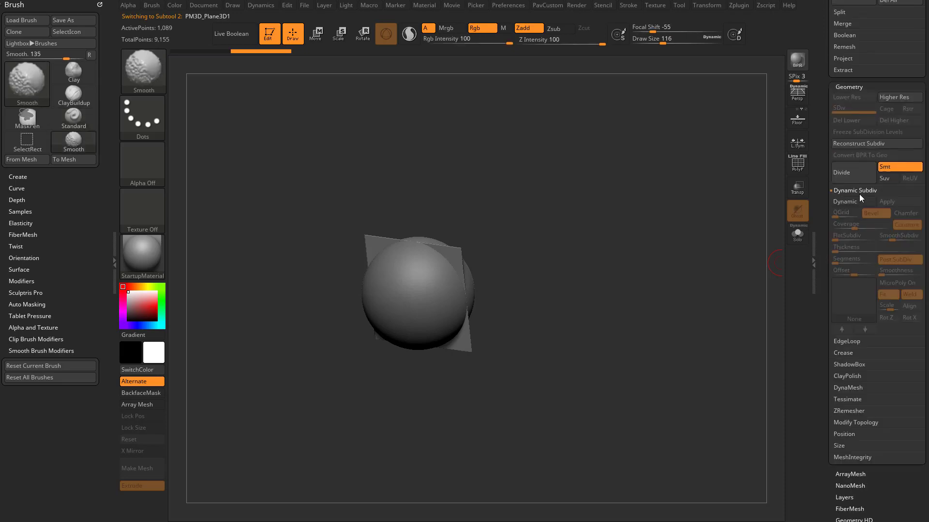
pyautogui.click(852, 203)
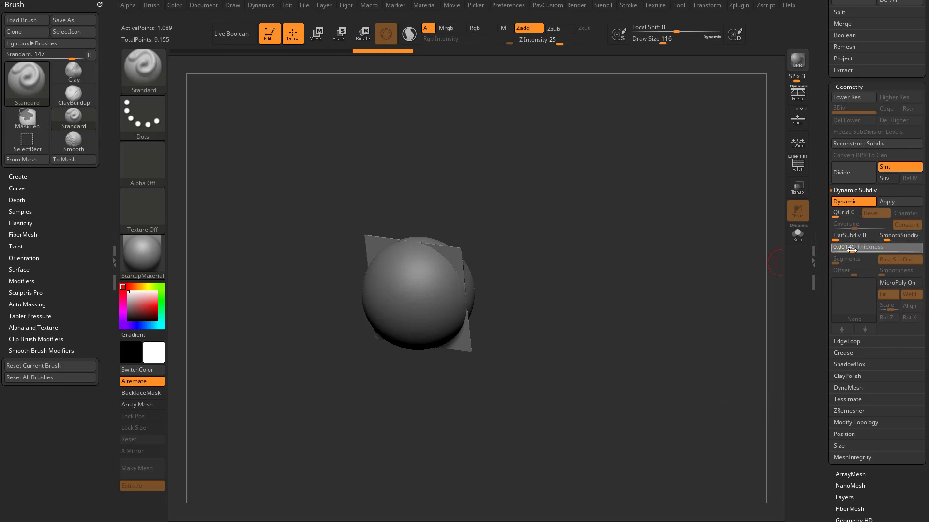
pyautogui.moveTo(841, 249); pyautogui.dragTo(868, 250)
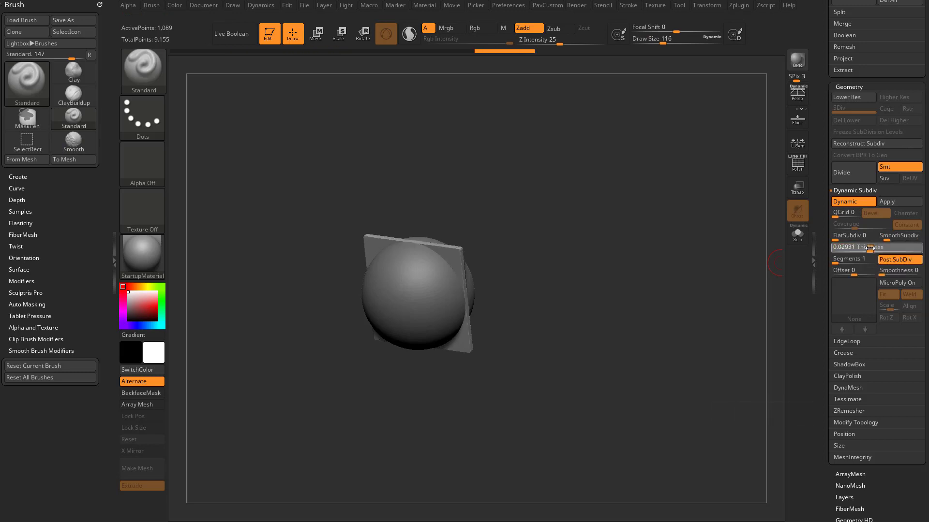
# Step: Rotate the plane to lie horizontally and move it straight up to the top of the sphere
pyautogui.keyDown('ctrl'); pyautogui.moveTo(589, 227); pyautogui.dragTo(617, 308, button='right'); pyautogui.keyUp('ctrl')
pyautogui.press('w')
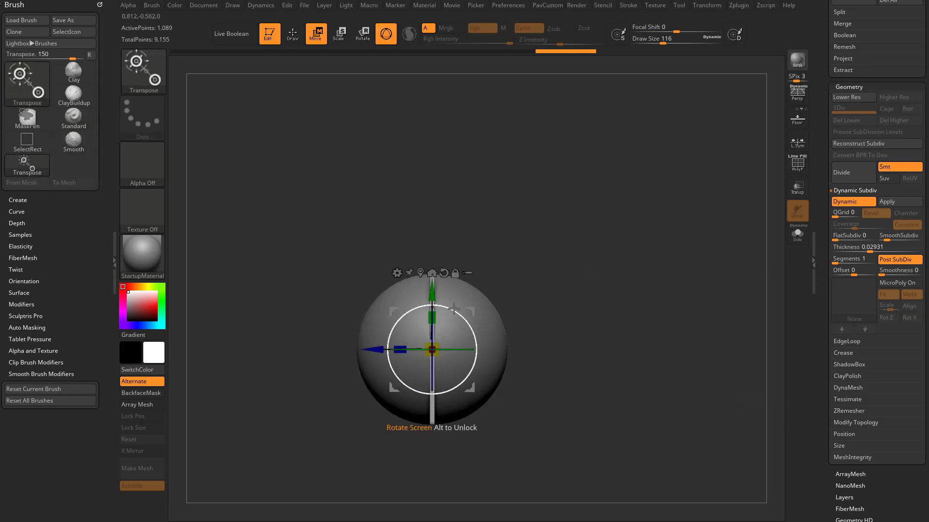
pyautogui.moveTo(452, 306); pyautogui.dragTo(479, 360)
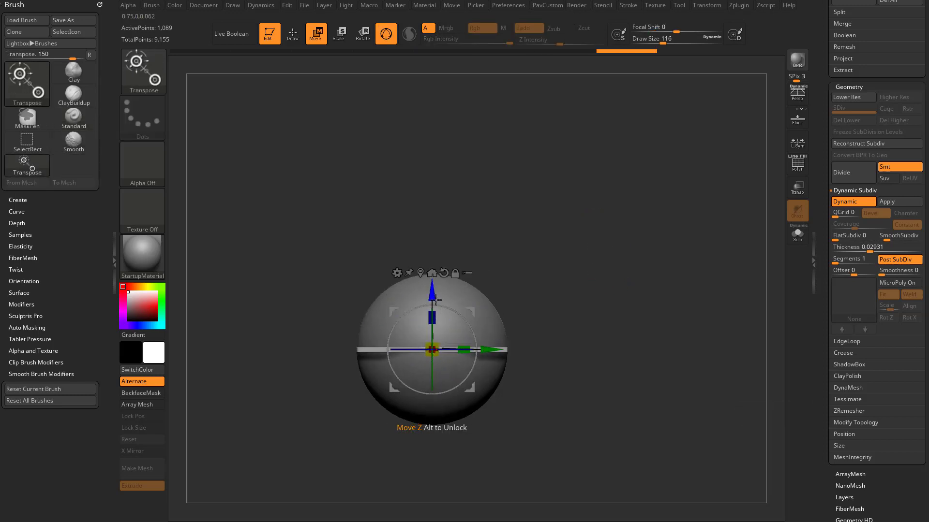
pyautogui.moveTo(432, 290); pyautogui.dragTo(432, 202)
pyautogui.press('q')
pyautogui.moveTo(588, 242); pyautogui.dragTo(608, 277, button='right')
# Step: Scale the sphere subtool down to about half its size, leaving a gap below the plane, and reselect the plane
pyautogui.scroll(10, 861, 204)
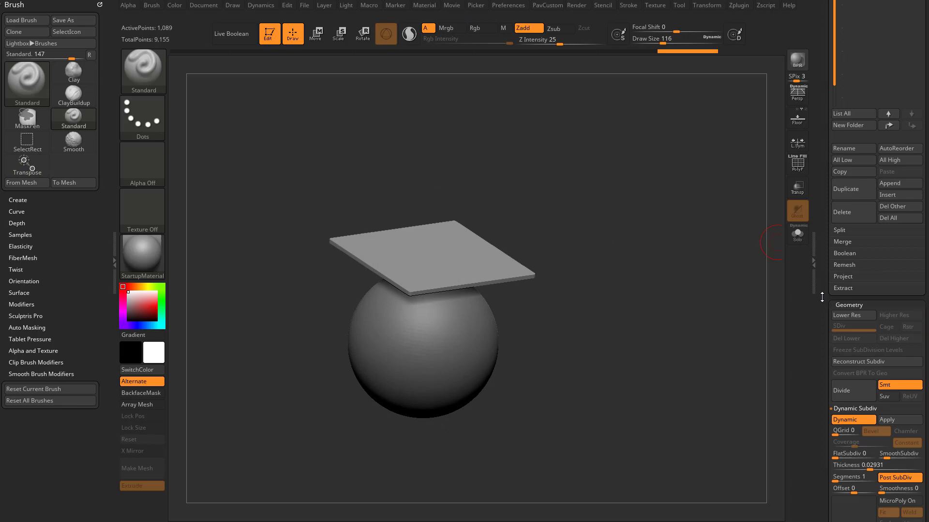
pyautogui.click(872, 100)
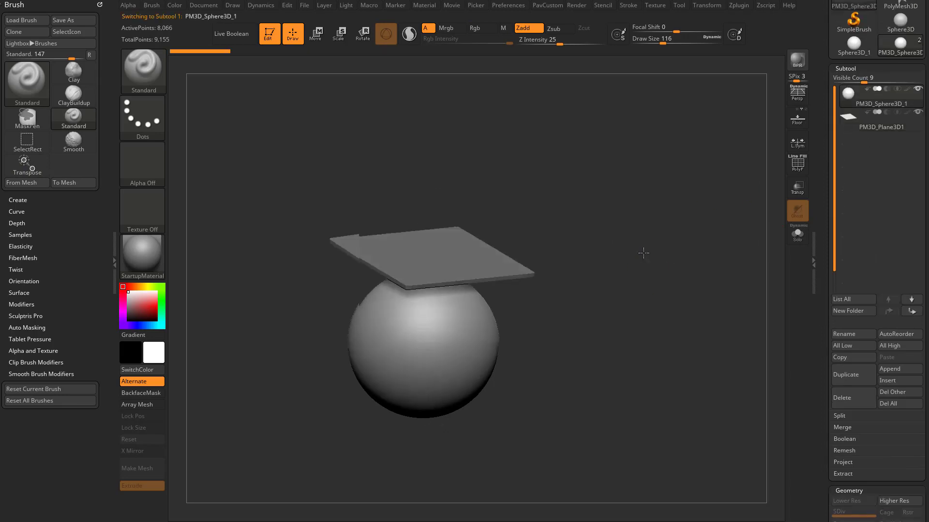
pyautogui.press('w')
pyautogui.moveTo(428, 344); pyautogui.dragTo(462, 329)
pyautogui.press('q')
pyautogui.moveTo(653, 290)
pyautogui.mouseDown()
pyautogui.moveTo(628, 309)
pyautogui.moveTo(637, 305)
pyautogui.moveTo(634, 320)
pyautogui.mouseUp()
pyautogui.keyDown('alt'); pyautogui.click(520, 265); pyautogui.keyUp('alt')
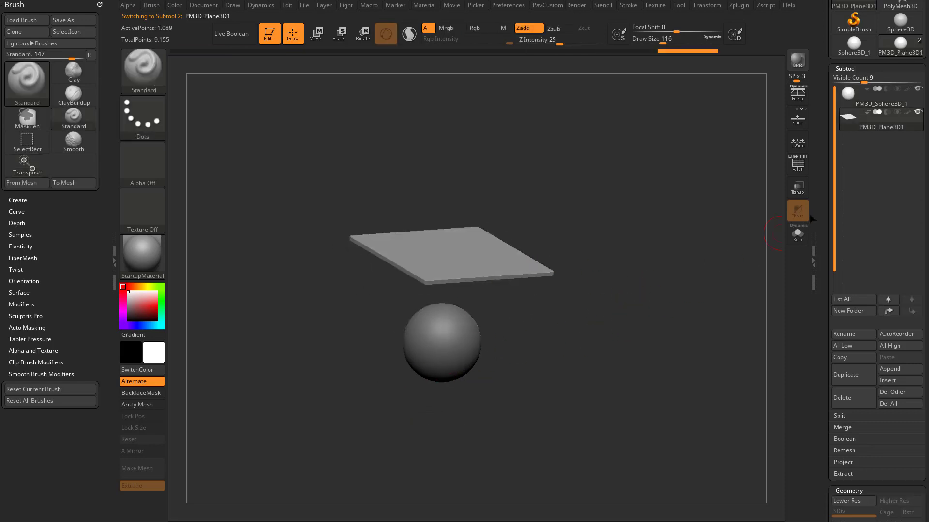
# Step: Replace the docked Brush palette with the Dynamics palette in the side tray
pyautogui.moveTo(826, 206)
pyautogui.mouseDown()
pyautogui.moveTo(824, 145)
pyautogui.moveTo(825, 189)
pyautogui.mouseUp()
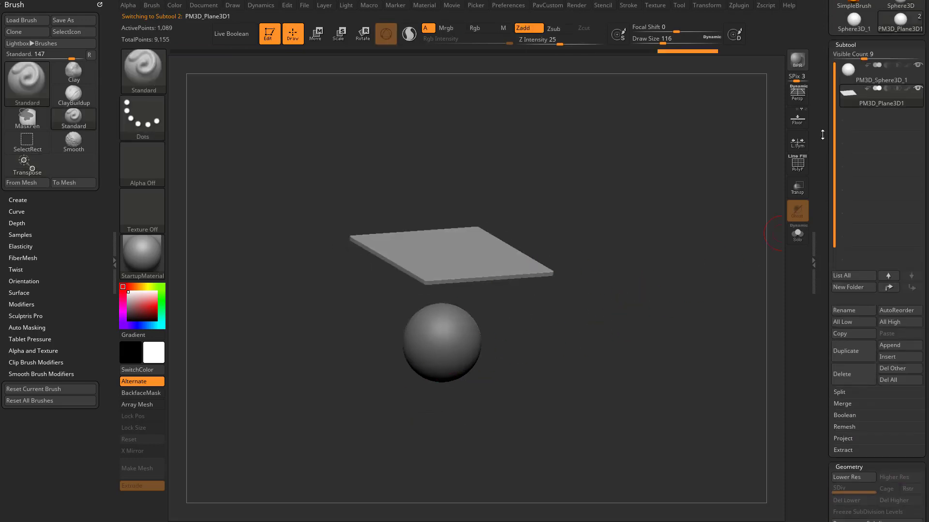
pyautogui.scroll(-5, 822, 134)
pyautogui.click(101, 5)
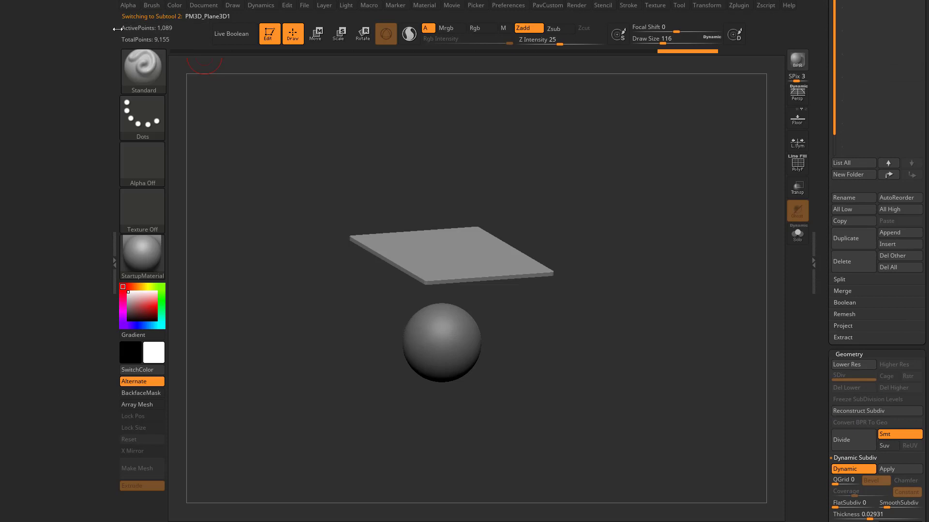
pyautogui.click(112, 195)
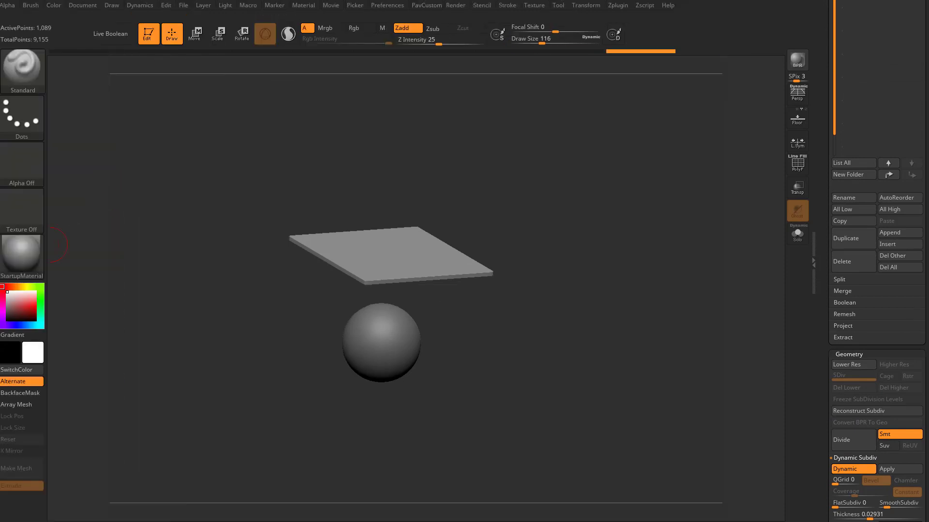
pyautogui.click(2, 242)
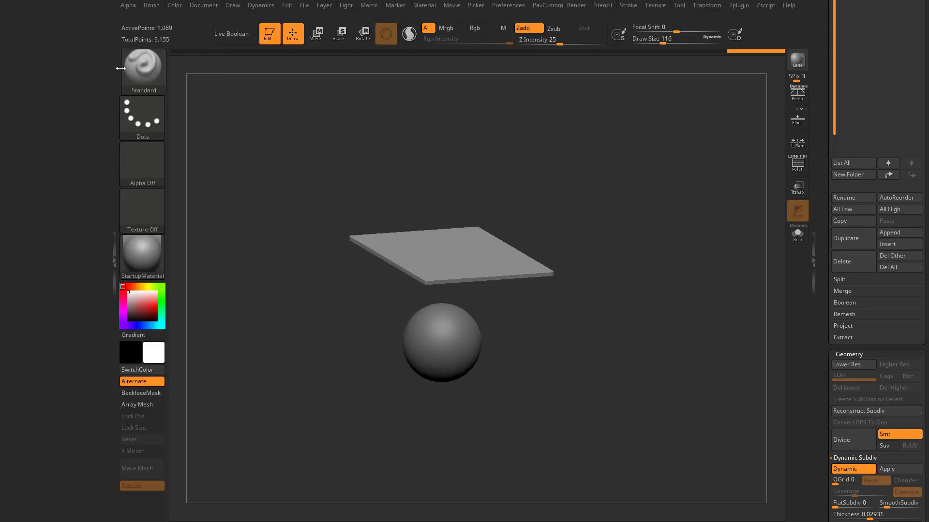
pyautogui.click(262, 6)
pyautogui.moveTo(253, 18); pyautogui.dragTo(55, 46)
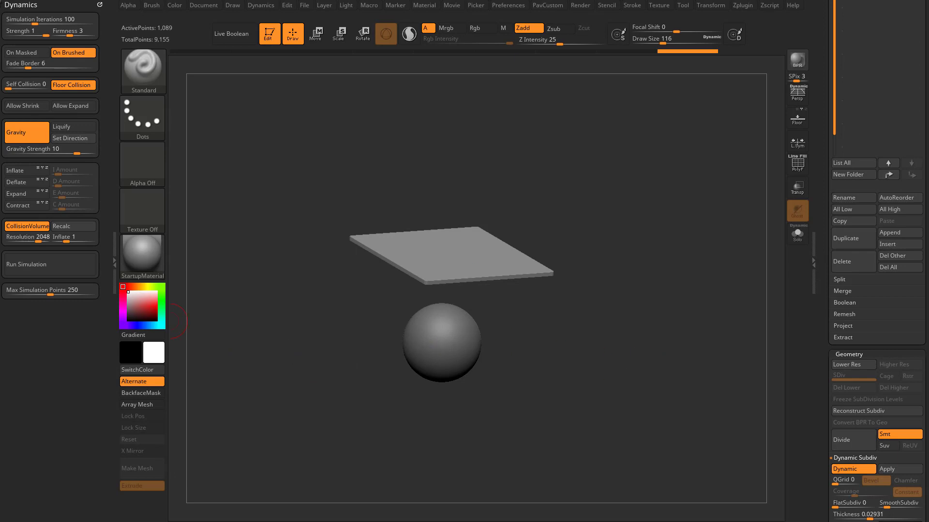
# Step: Run the gravity simulation to drape the plane over the sphere, undo it, and run it again from a closer view
pyautogui.click(23, 264)
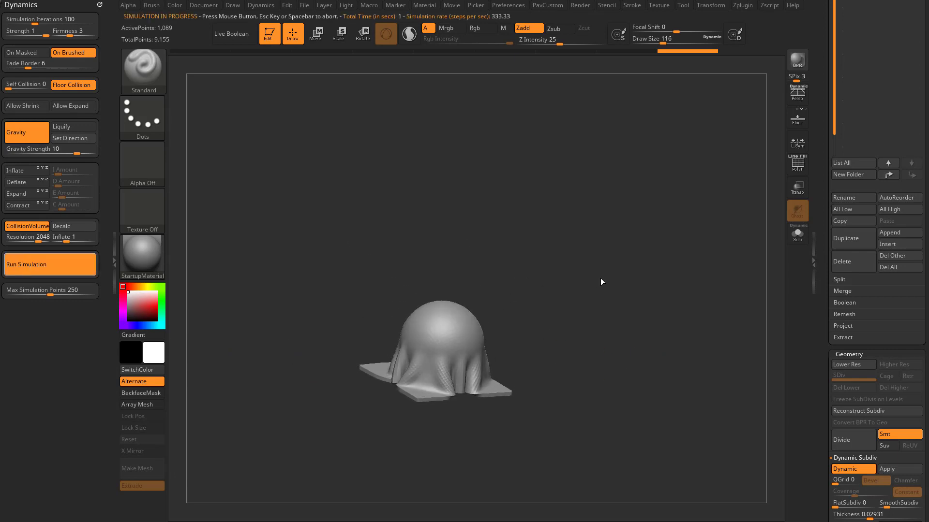
pyautogui.moveTo(600, 281); pyautogui.dragTo(592, 324)
pyautogui.moveTo(555, 252); pyautogui.dragTo(575, 213)
pyautogui.moveTo(575, 213)
pyautogui.keyDown('alt'); pyautogui.mouseDown()
pyautogui.moveTo(611, 255)
pyautogui.moveTo(602, 305)
pyautogui.mouseUp(); pyautogui.keyUp('alt')
pyautogui.press('s')
pyautogui.moveTo(601, 305); pyautogui.dragTo(615, 295)
pyautogui.hotkey('ctrl', 'z')
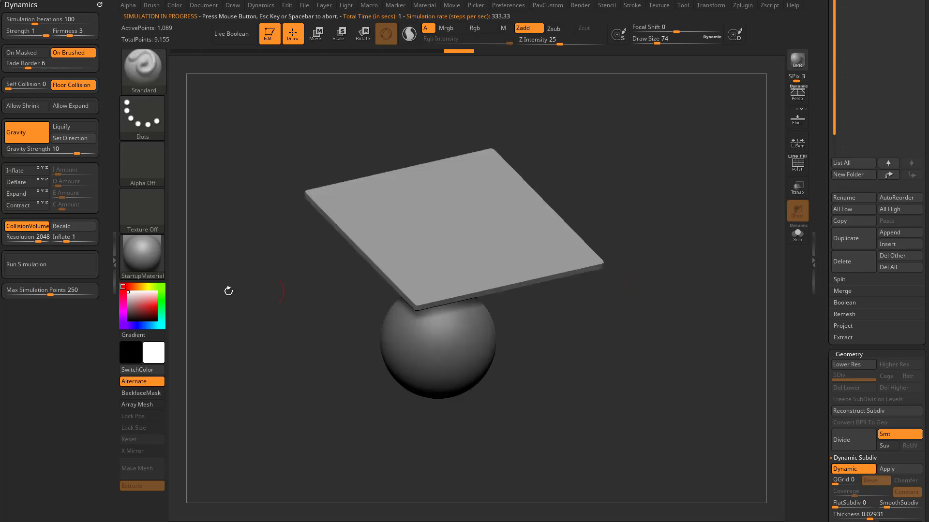
pyautogui.click(94, 270)
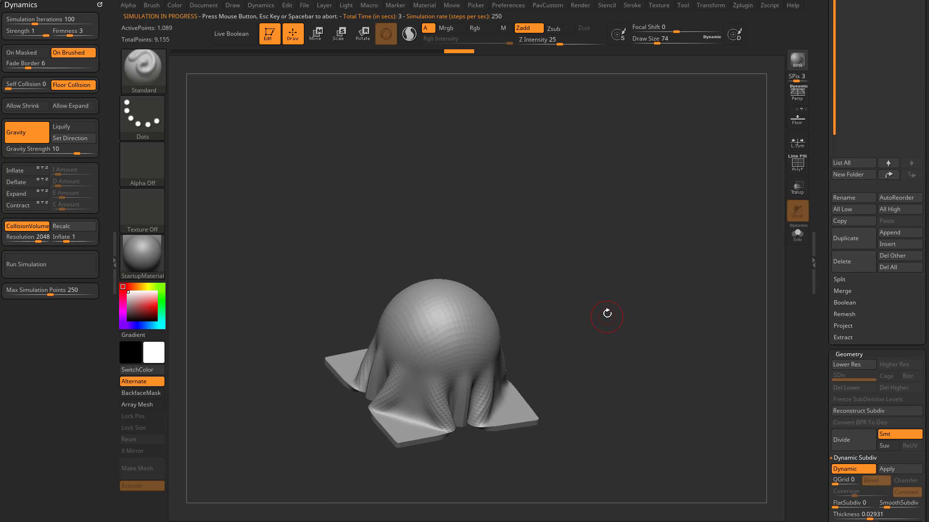
pyautogui.moveTo(605, 314); pyautogui.dragTo(549, 322)
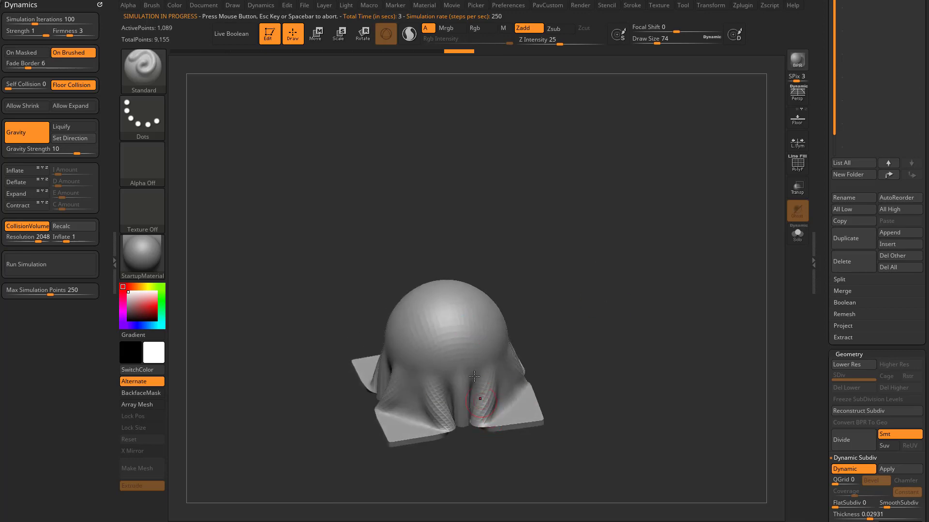
# Step: Enable Record Deformation Animation in the plane's Layers settings and run the simulation from the flat plane to drape it over the sphere
pyautogui.scroll(-15, 825, 239)
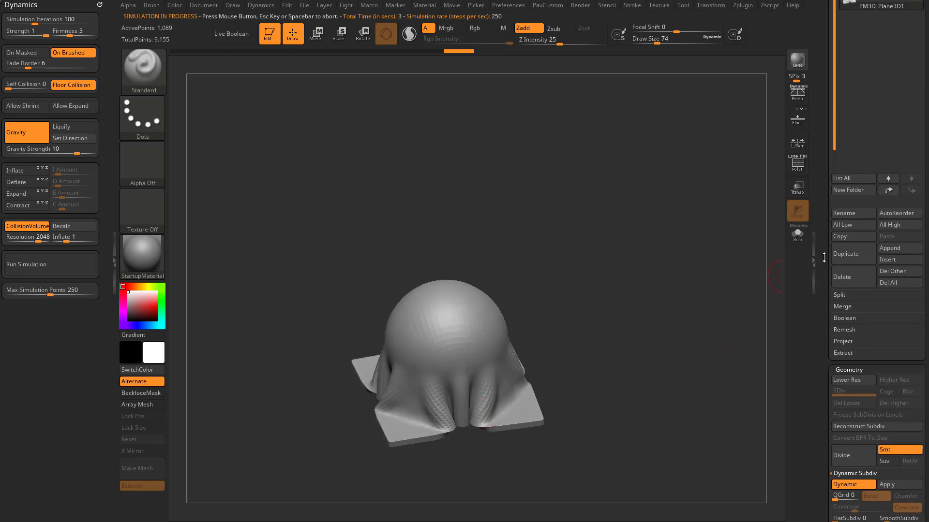
pyautogui.click(844, 215)
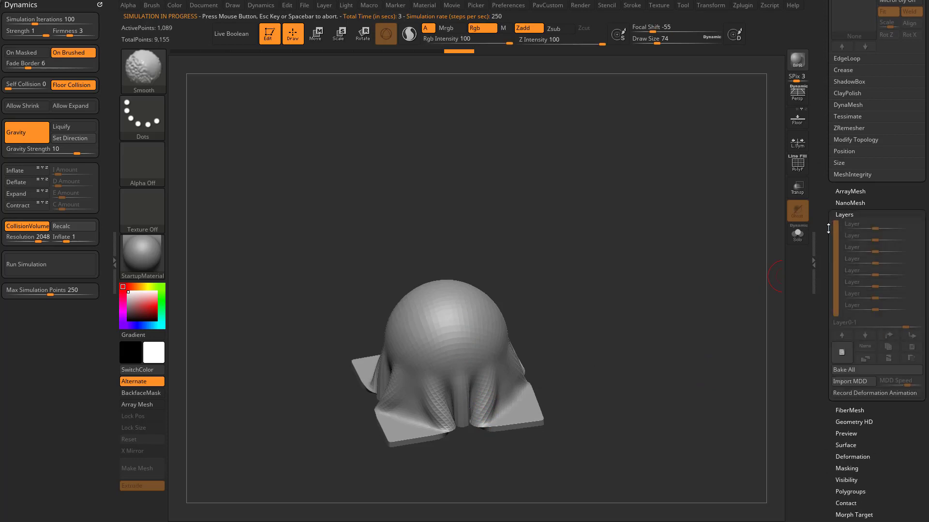
pyautogui.scroll(-4, 825, 218)
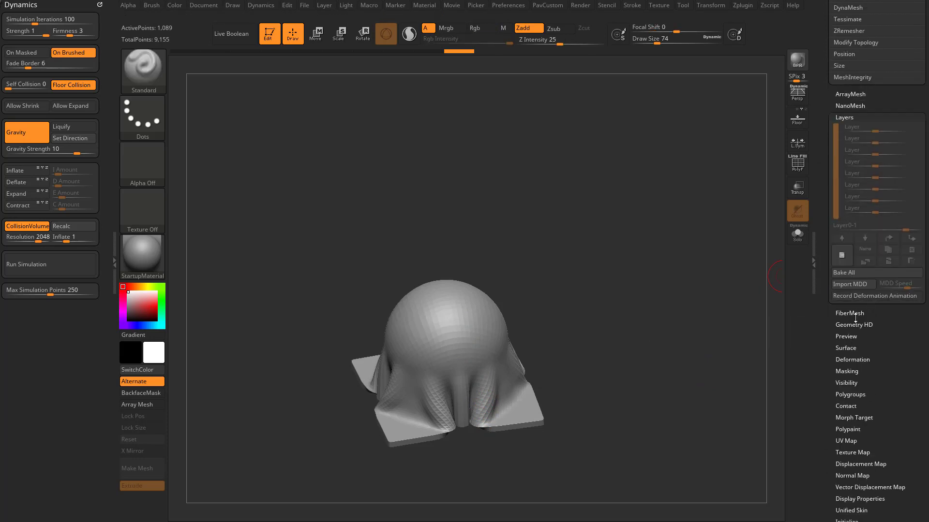
pyautogui.click(878, 297)
pyautogui.moveTo(778, 404); pyautogui.dragTo(603, 280)
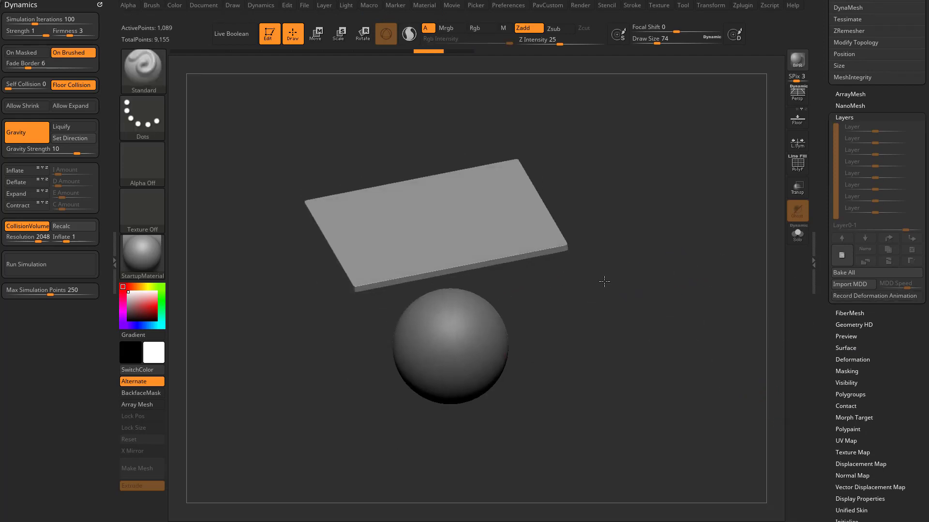
pyautogui.moveTo(535, 317); pyautogui.dragTo(611, 367)
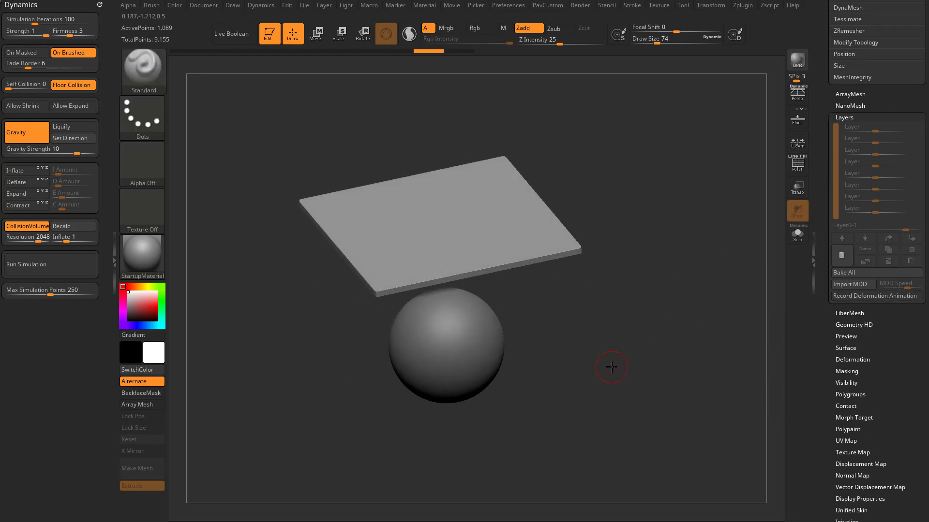
pyautogui.click(882, 296)
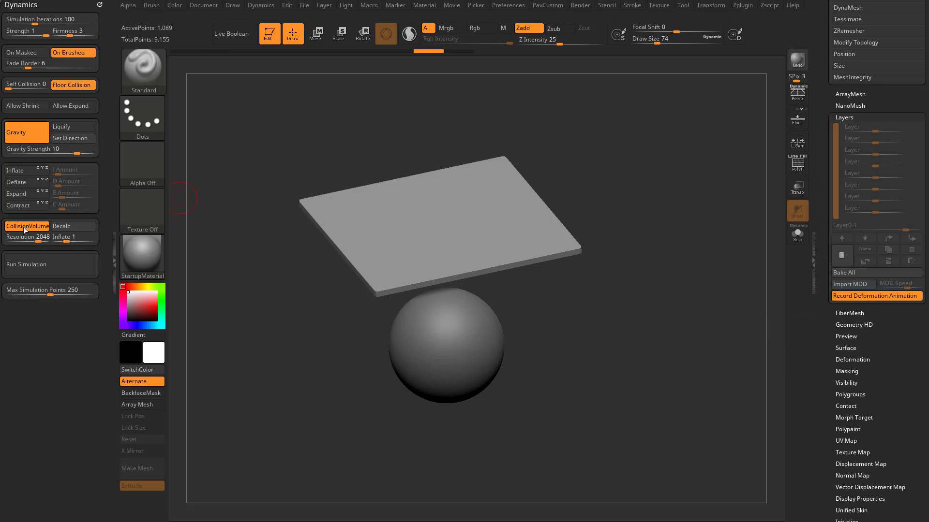
pyautogui.click(40, 265)
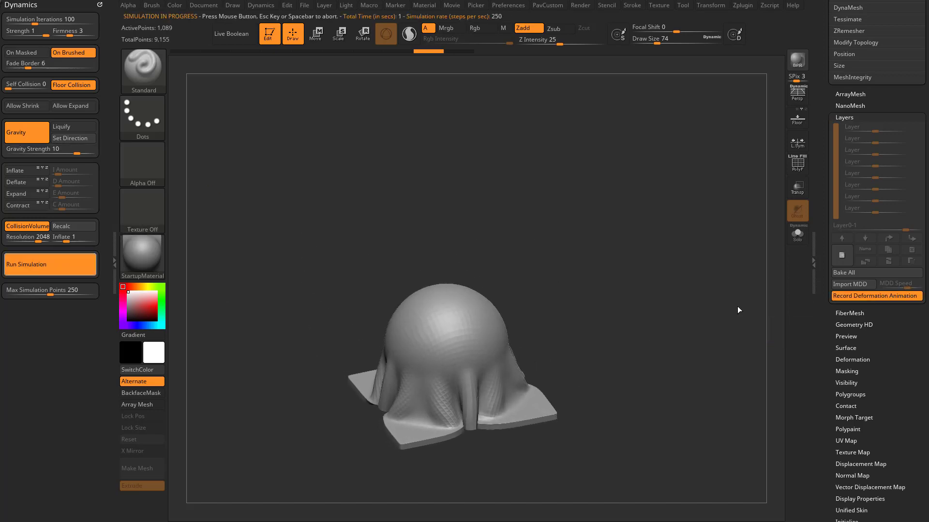
pyautogui.moveTo(573, 239); pyautogui.dragTo(610, 240)
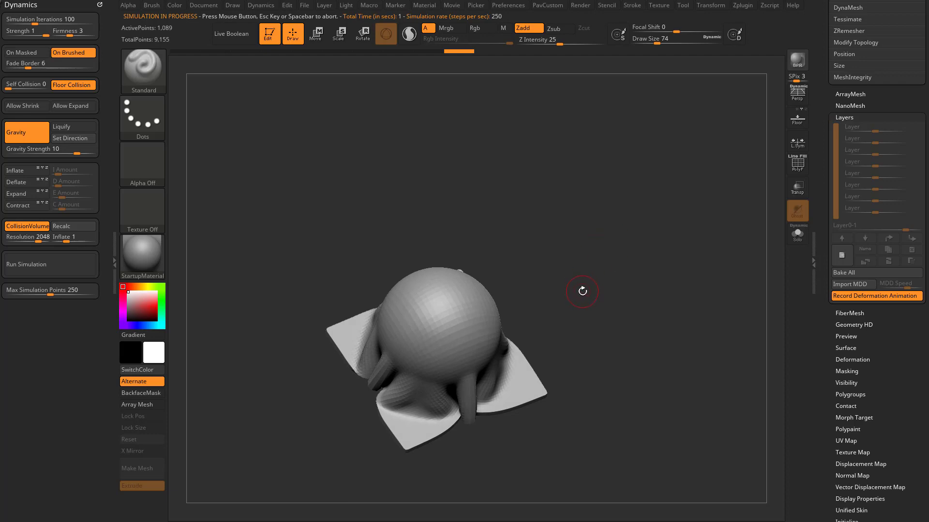
# Step: Select the ClothHook brush and pull the corners of the draped cloth outward into new folds
pyautogui.press('b')
pyautogui.press('c')
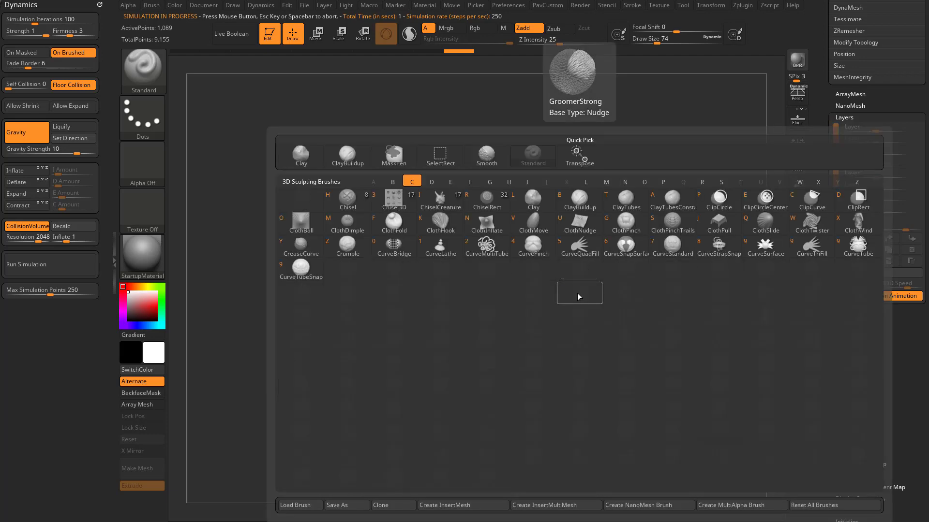
pyautogui.press('k')
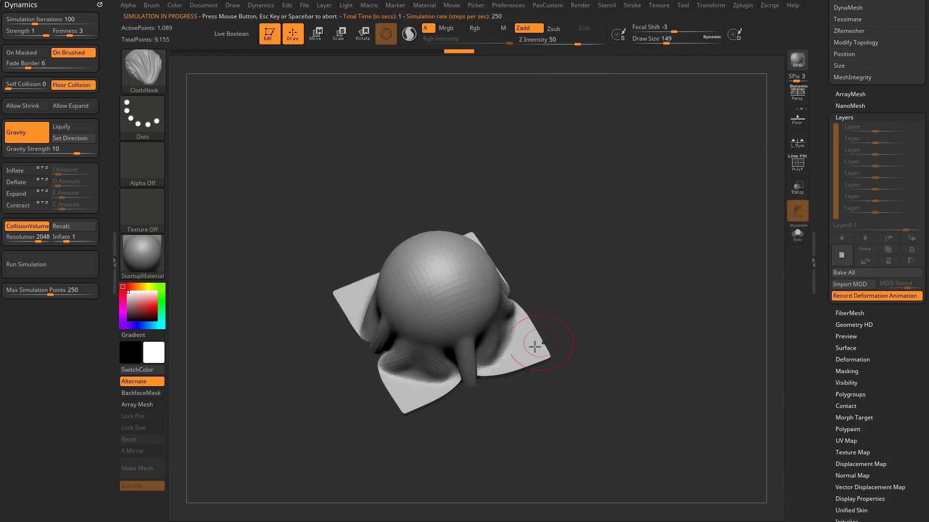
pyautogui.moveTo(534, 346)
pyautogui.mouseDown()
pyautogui.moveTo(555, 344)
pyautogui.moveTo(595, 362)
pyautogui.mouseUp()
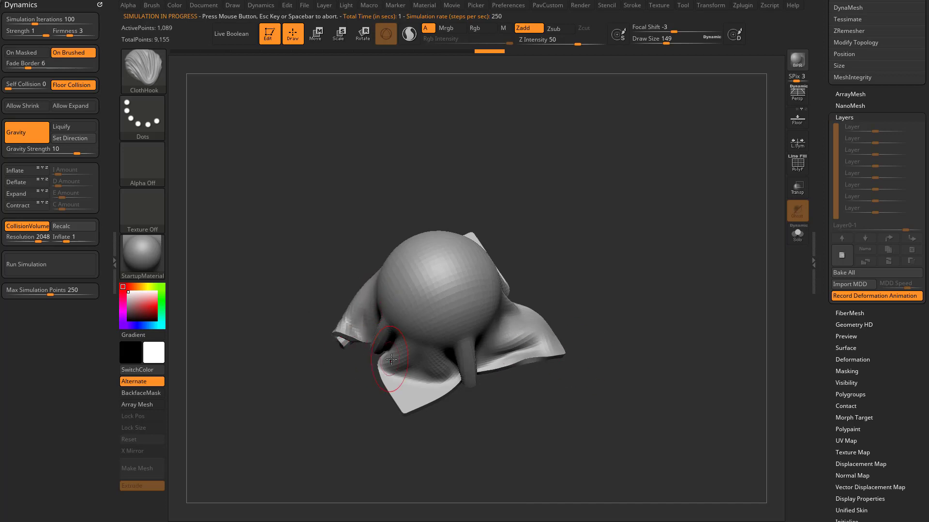
# Step: Reduce the ClothHook brush's draw size to 41 and adjust the front fold of the draped cloth
pyautogui.moveTo(603, 315); pyautogui.dragTo(611, 266)
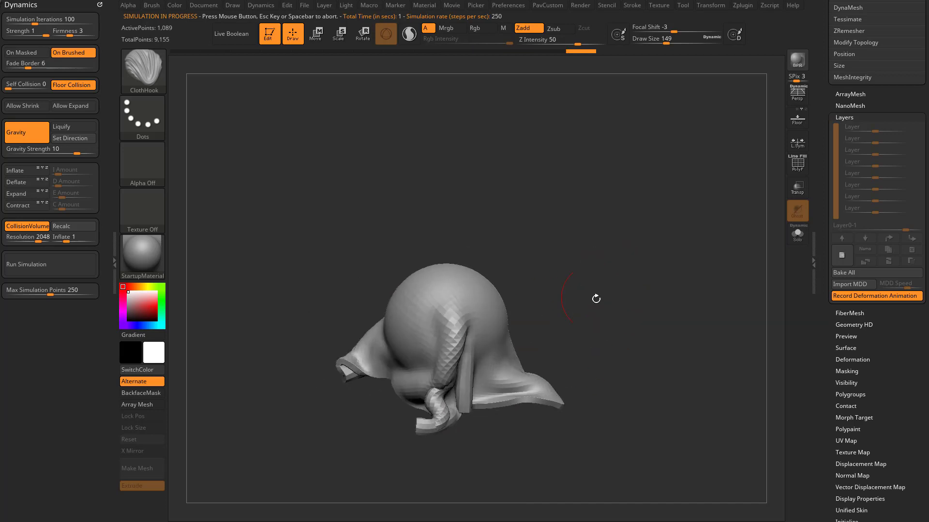
pyautogui.press('s')
pyautogui.click(583, 315)
pyautogui.press('s')
pyautogui.moveTo(474, 335); pyautogui.dragTo(471, 334)
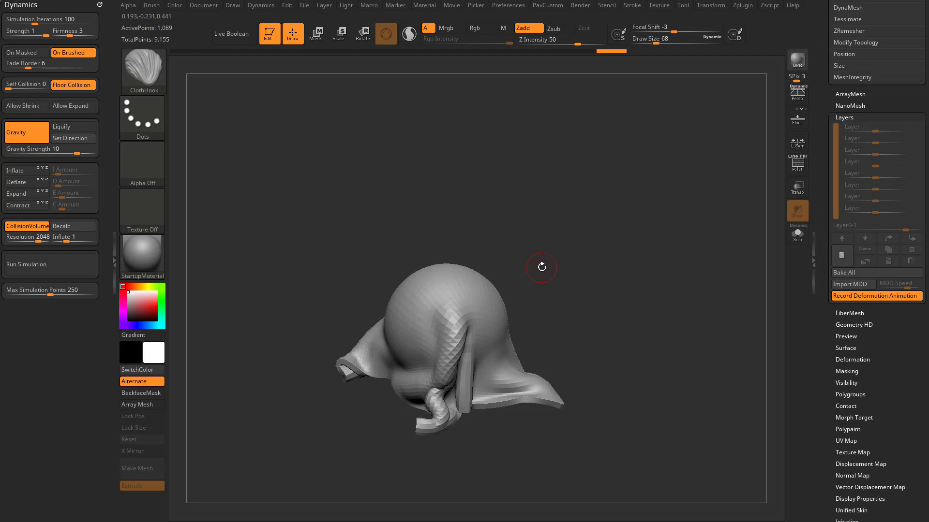
pyautogui.moveTo(541, 266); pyautogui.dragTo(526, 314)
pyautogui.press('s')
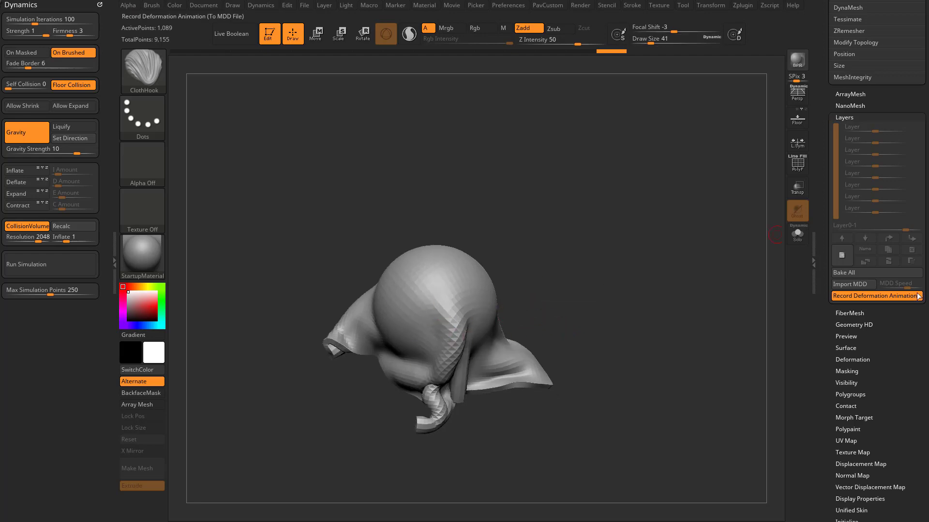
# Step: Stop recording, save the deformation animation to the Desktop as PlaneFolds.mdd, and import that file into the plane's Layers
pyautogui.click(881, 296)
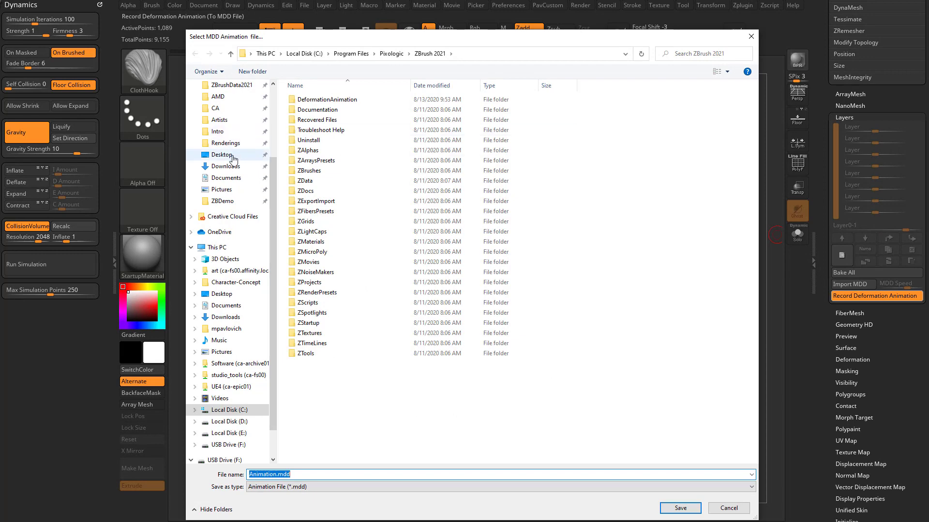
pyautogui.click(222, 154)
pyautogui.click(330, 473)
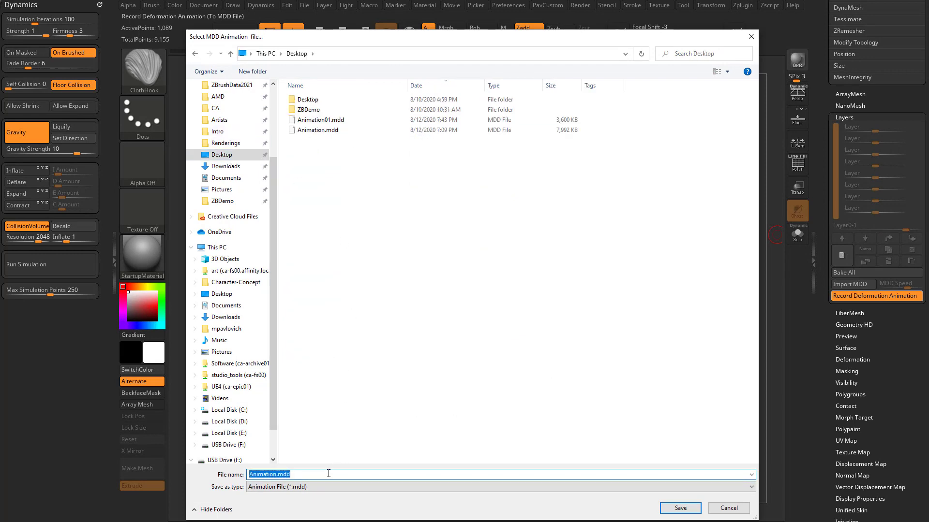
pyautogui.press('Return')
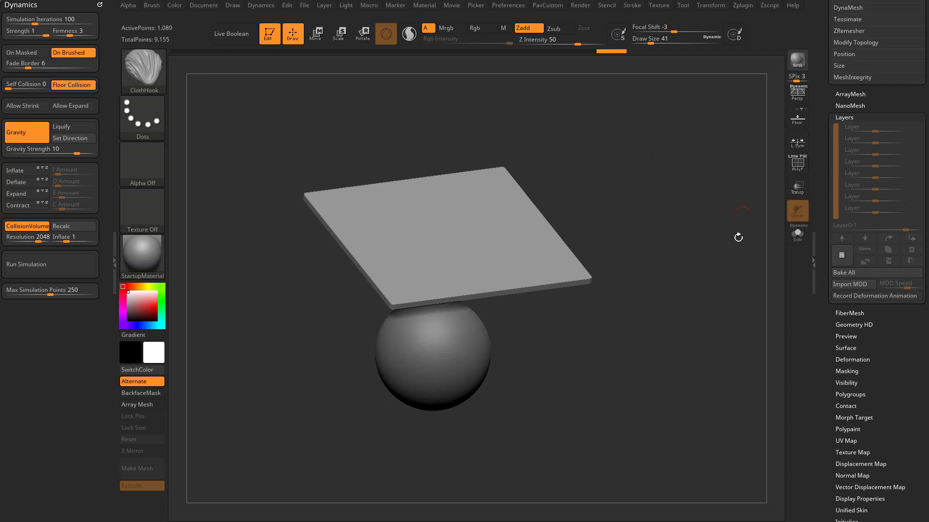
pyautogui.click(844, 284)
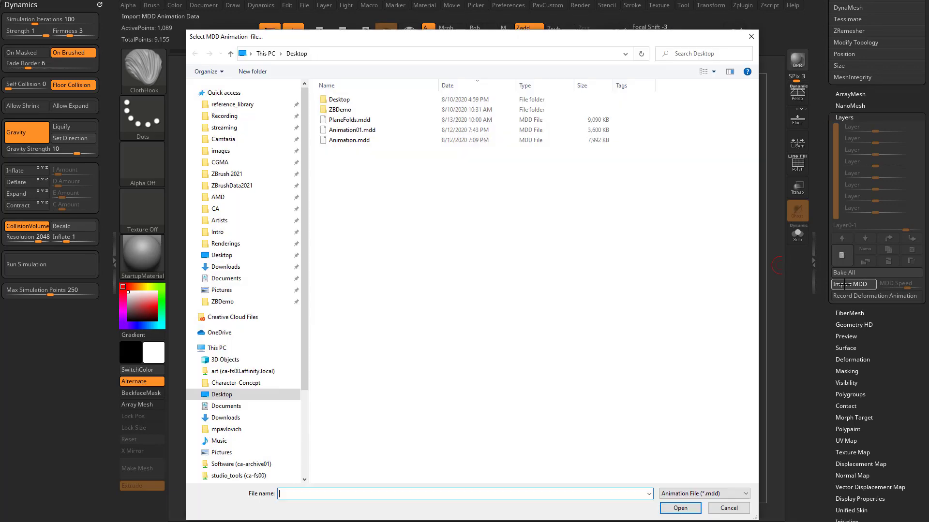
pyautogui.doubleClick(350, 122)
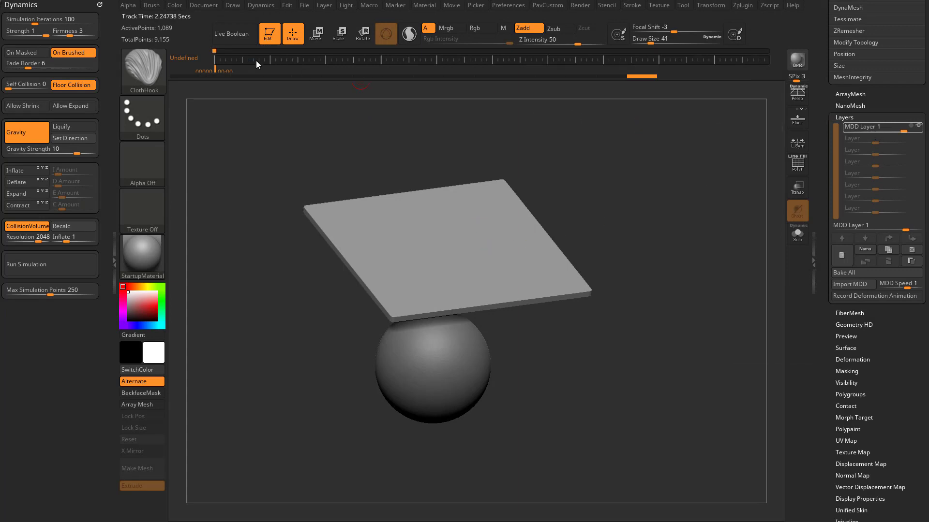
# Step: Place a keyframe on the MDD layer's timeline track and scrub forward until the plane drapes over the sphere
pyautogui.click(375, 8)
pyautogui.moveTo(451, 6)
pyautogui.click(300, 60)
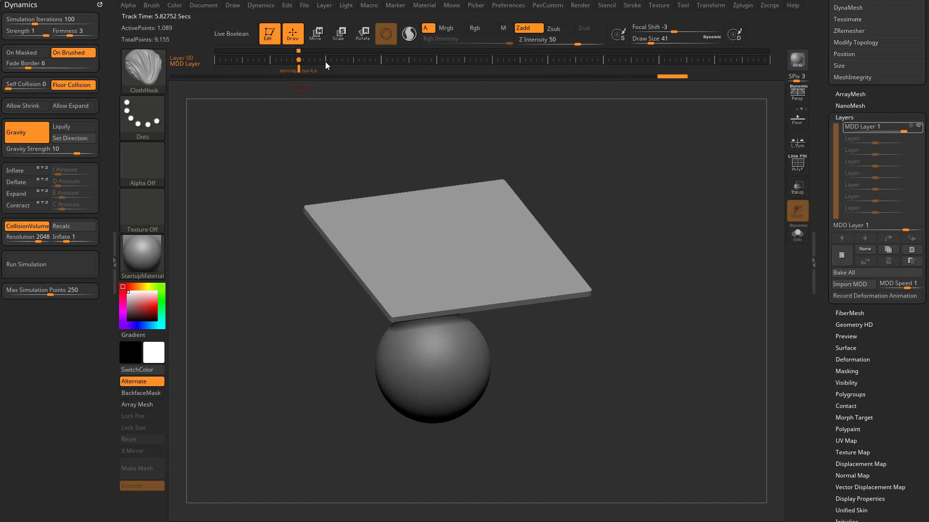
pyautogui.click(298, 68)
pyautogui.moveTo(286, 71); pyautogui.dragTo(430, 114)
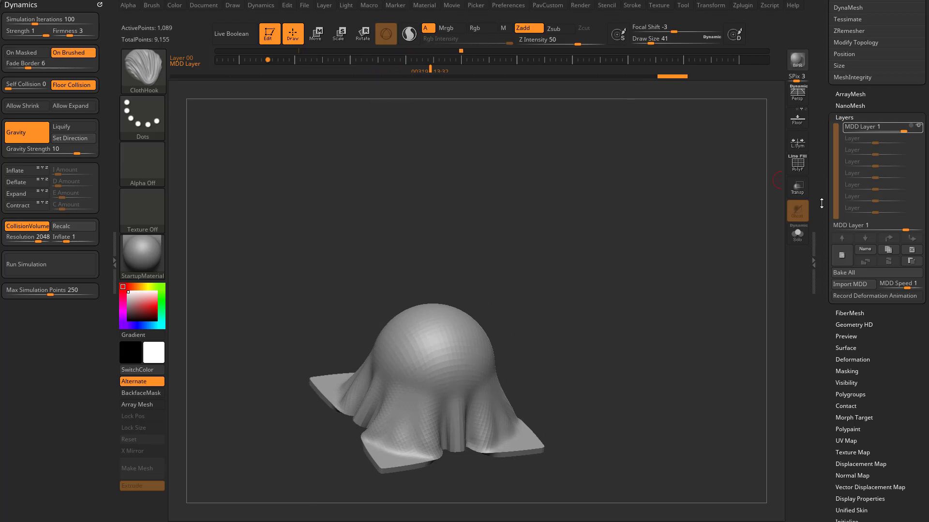
# Step: Switch to the single-subtool PM3D_Plane3D1 tool and return to the tool containing both sphere and plane
pyautogui.moveTo(822, 203); pyautogui.dragTo(833, 385)
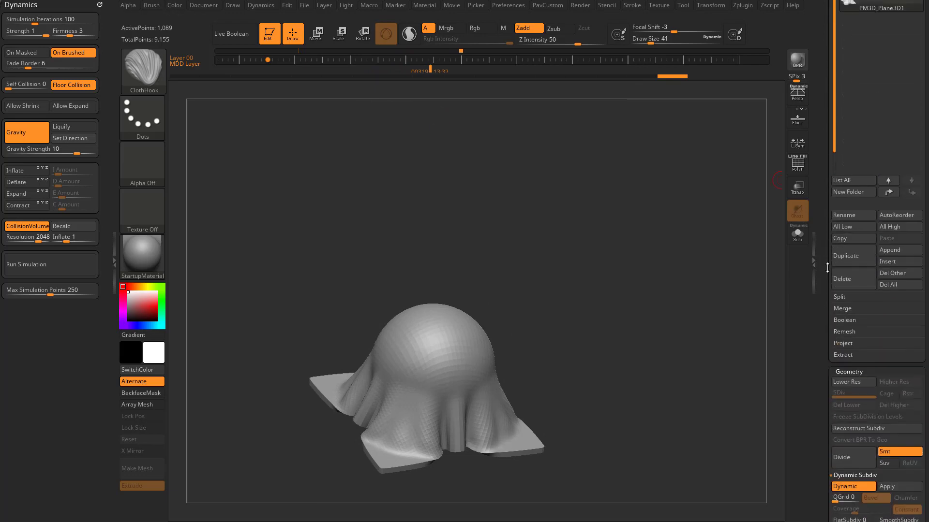
pyautogui.moveTo(827, 267); pyautogui.dragTo(831, 368)
pyautogui.click(841, 65)
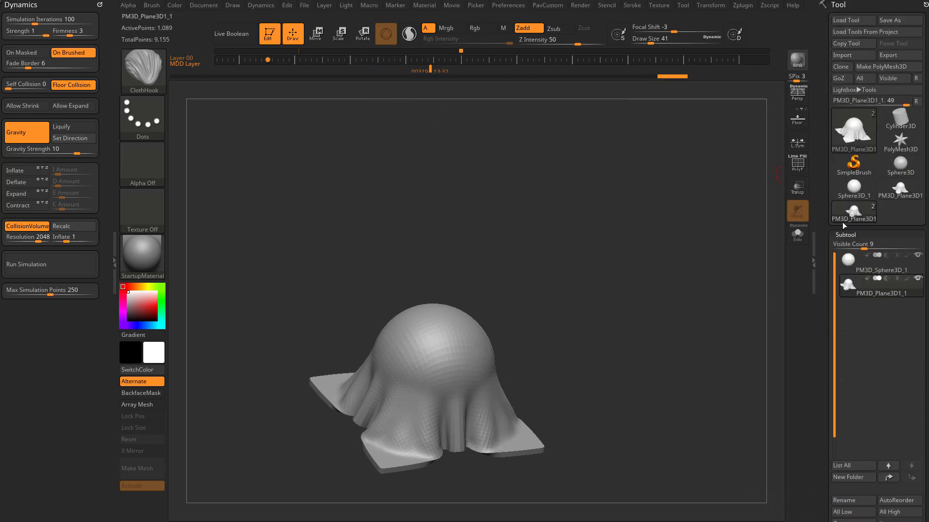
pyautogui.click(902, 195)
pyautogui.moveTo(825, 260); pyautogui.dragTo(814, 135)
pyautogui.moveTo(848, 240); pyautogui.dragTo(840, 133)
pyautogui.click(848, 317)
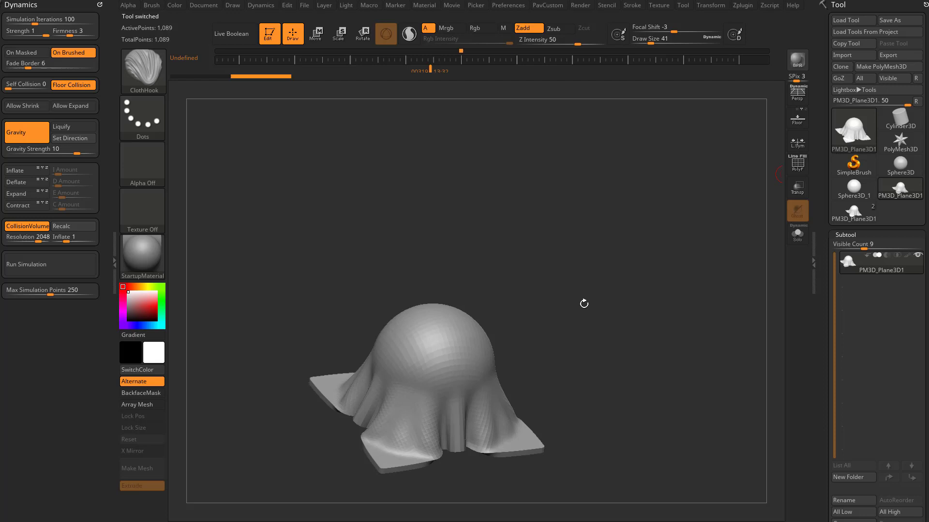
pyautogui.click(860, 213)
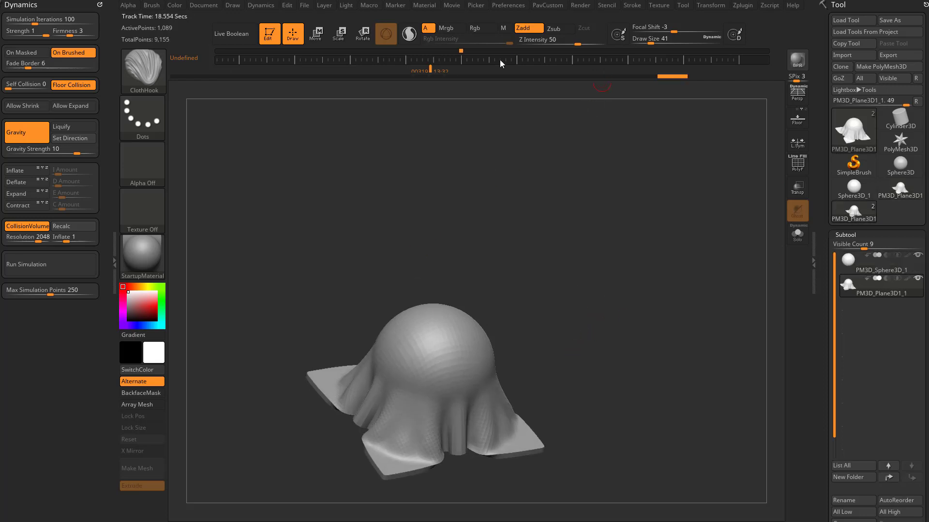
# Step: Set SmoothSubdiv to 2 in the plane's Dynamic Subdiv settings and scrub the timeline through the draping motion
pyautogui.moveTo(429, 71)
pyautogui.mouseDown()
pyautogui.moveTo(437, 71)
pyautogui.moveTo(418, 71)
pyautogui.moveTo(497, 78)
pyautogui.moveTo(373, 73)
pyautogui.moveTo(494, 84)
pyautogui.moveTo(443, 85)
pyautogui.moveTo(453, 86)
pyautogui.mouseUp()
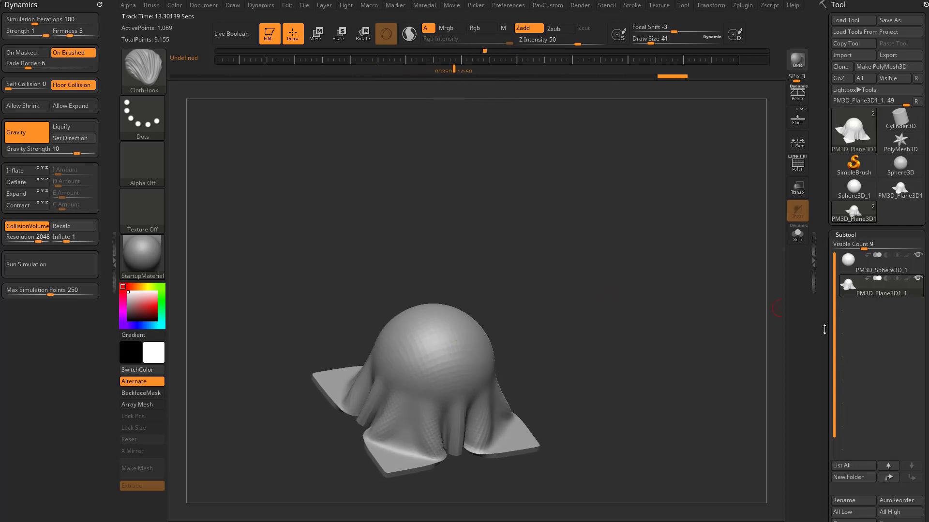
pyautogui.moveTo(824, 329); pyautogui.dragTo(825, 169)
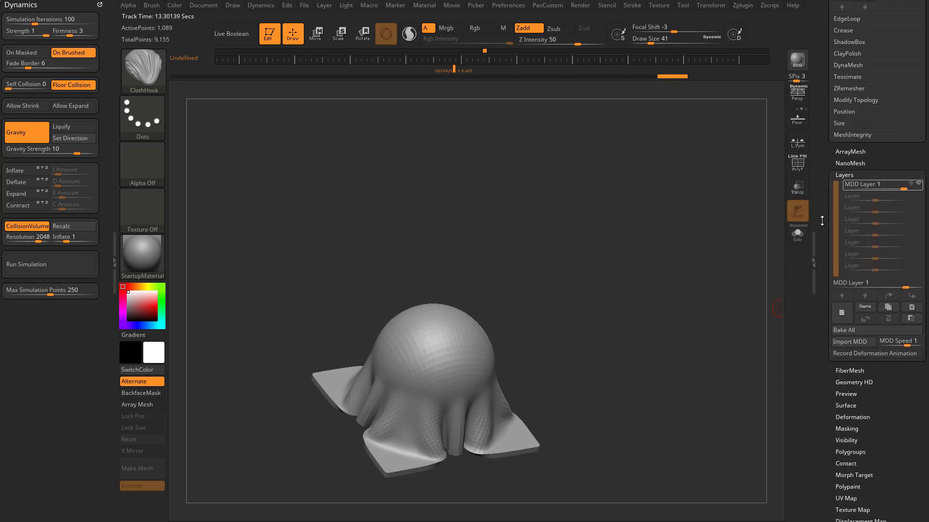
pyautogui.moveTo(822, 220); pyautogui.dragTo(826, 193)
pyautogui.click(844, 117)
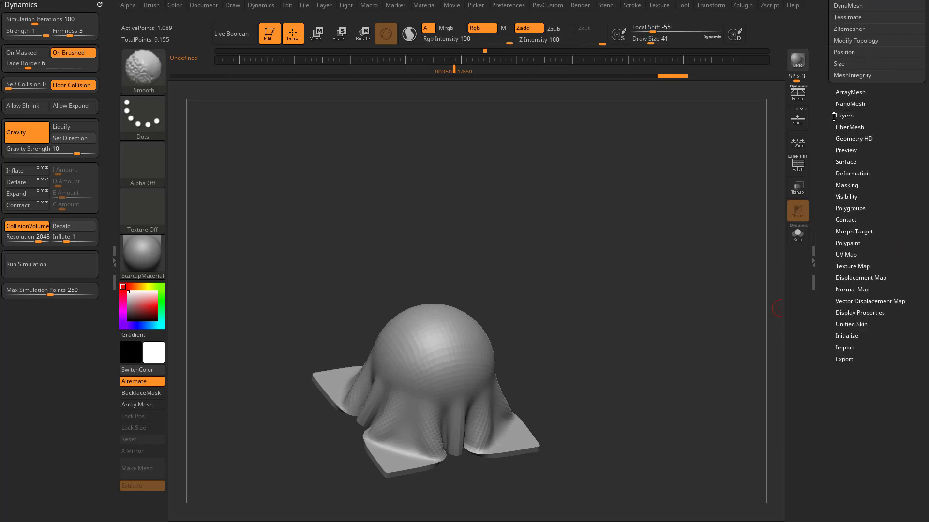
pyautogui.moveTo(831, 117); pyautogui.dragTo(835, 217)
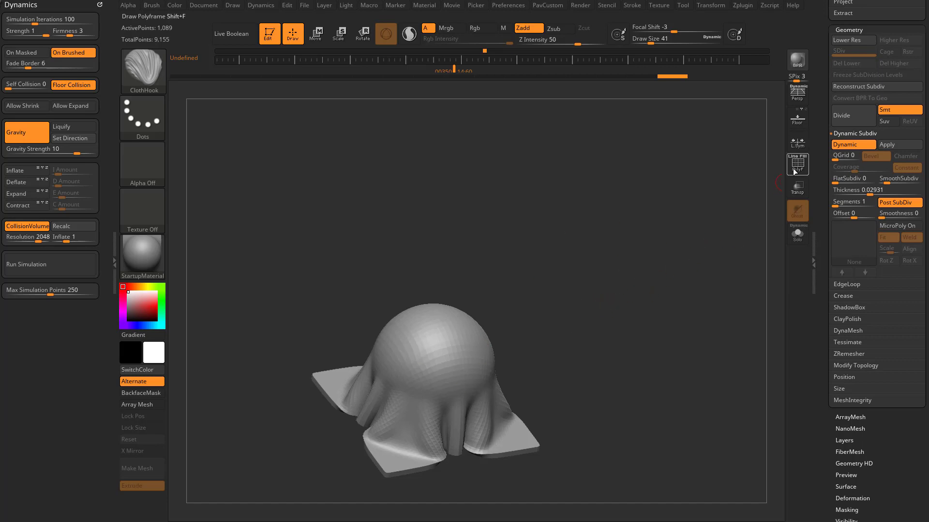
pyautogui.click(846, 145)
pyautogui.moveTo(618, 304); pyautogui.dragTo(652, 321)
pyautogui.click(847, 145)
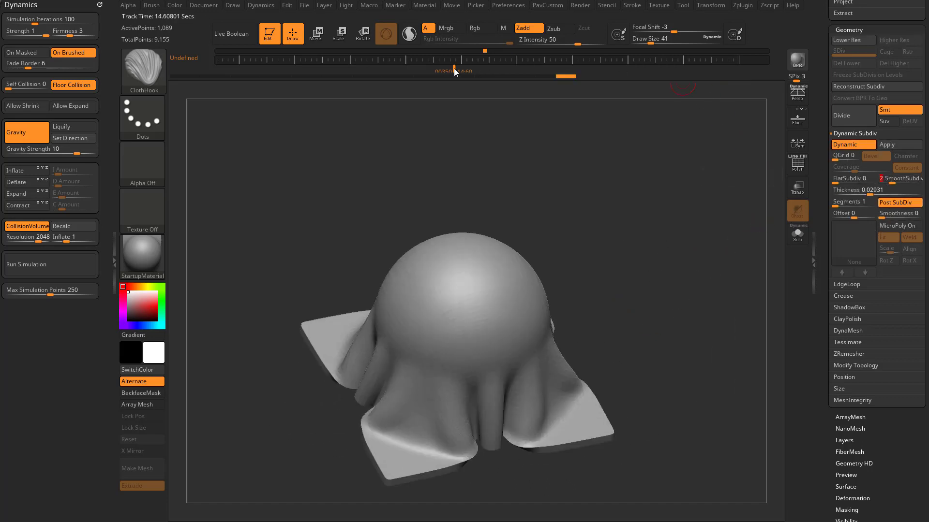
pyautogui.moveTo(453, 67)
pyautogui.mouseDown()
pyautogui.moveTo(396, 67)
pyautogui.moveTo(452, 80)
pyautogui.moveTo(379, 80)
pyautogui.moveTo(415, 81)
pyautogui.mouseUp()
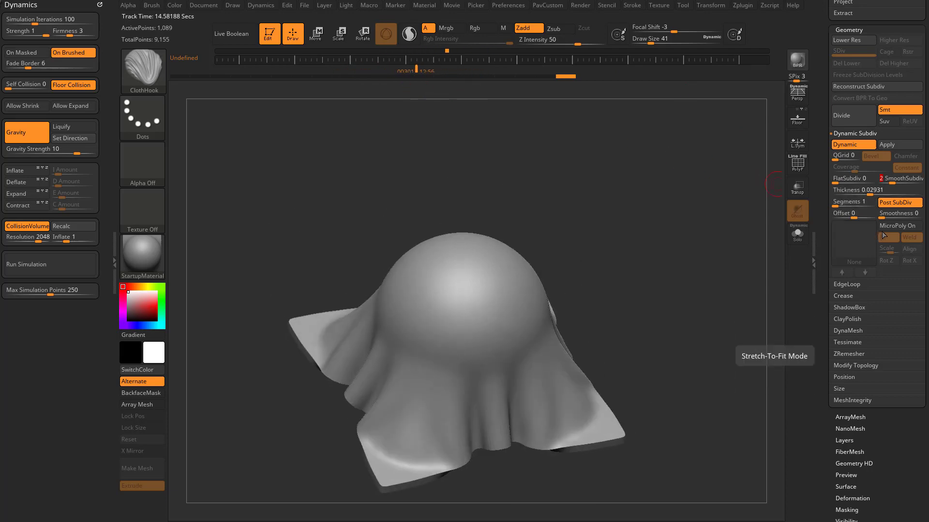
# Step: Turn on MicroPoly for the plane with the Chainmail02 mesh and set SmoothSubdiv to 0
pyautogui.click(854, 240)
pyautogui.click(859, 237)
pyautogui.click(859, 237)
pyautogui.click(456, 282)
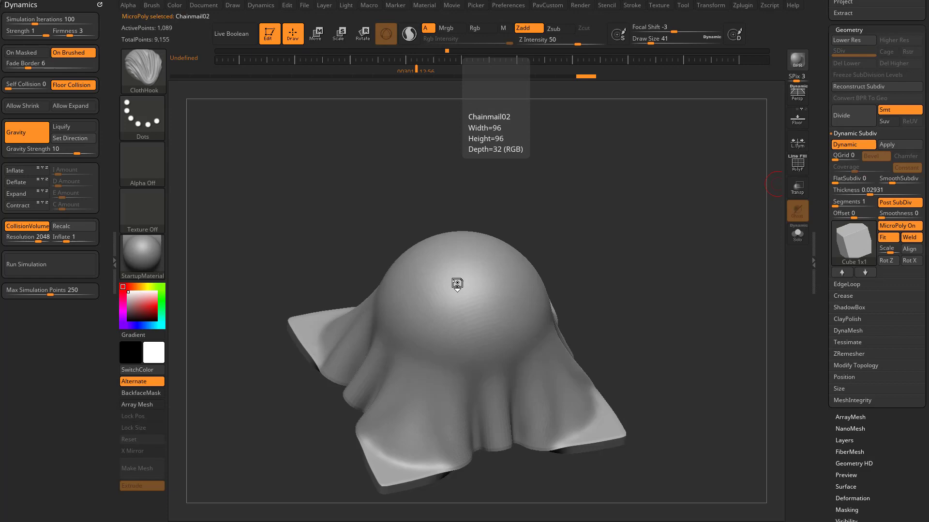
pyautogui.click(881, 182)
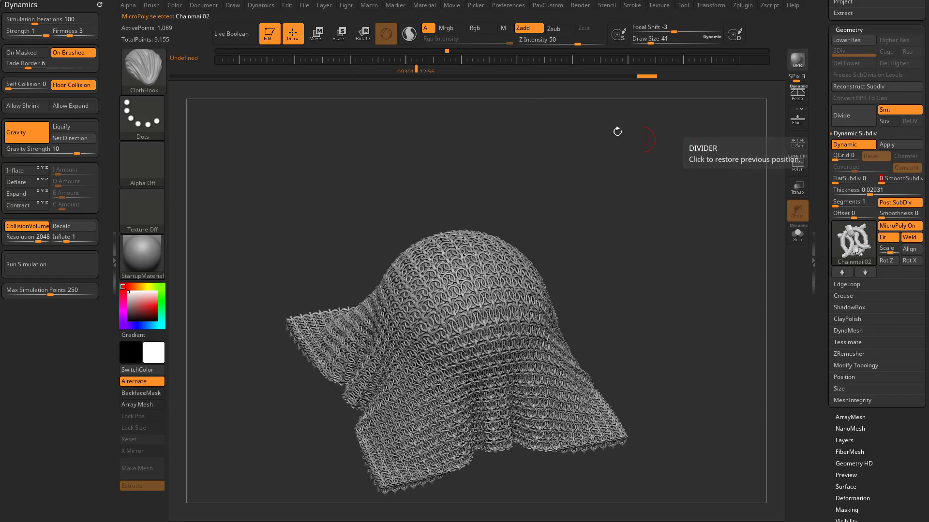
# Step: Place two keyframes on the Camera track and play the chainmail plane's draping animation along the timeline
pyautogui.moveTo(411, 70)
pyautogui.mouseDown()
pyautogui.moveTo(306, 71)
pyautogui.moveTo(434, 76)
pyautogui.moveTo(410, 77)
pyautogui.mouseUp()
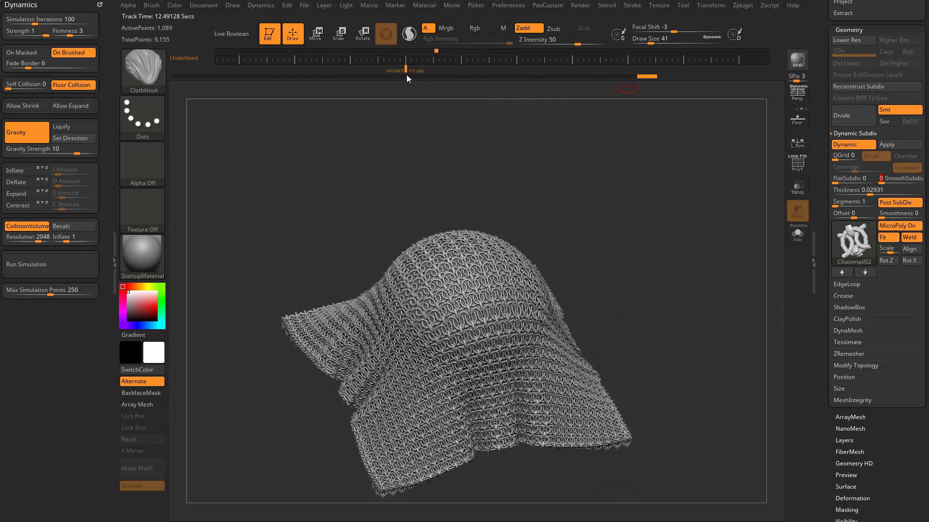
pyautogui.keyDown('shift'); pyautogui.click(288, 62); pyautogui.keyUp('shift')
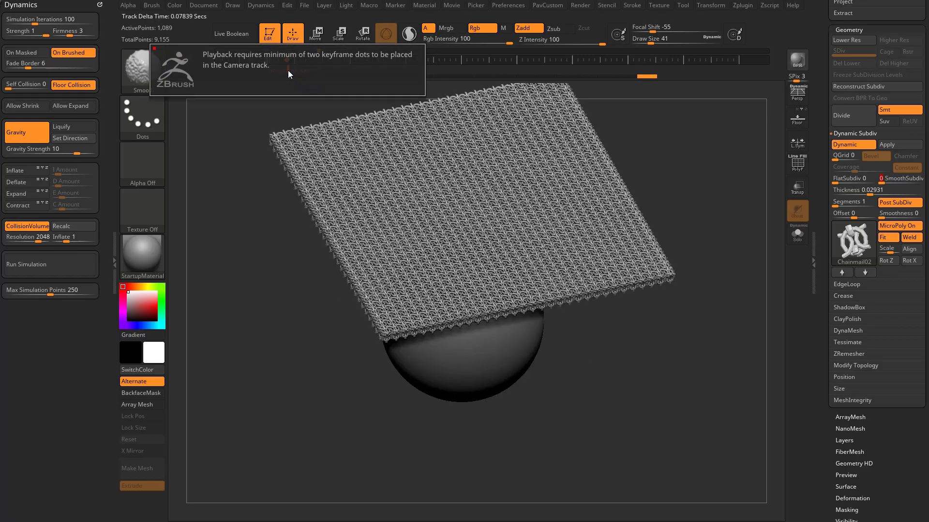
pyautogui.moveTo(304, 69); pyautogui.dragTo(273, 71)
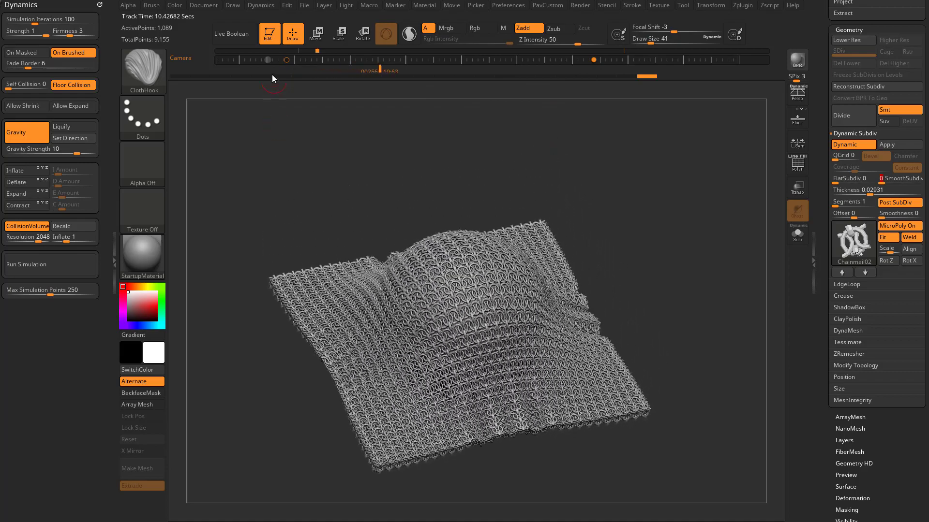
pyautogui.click(280, 68)
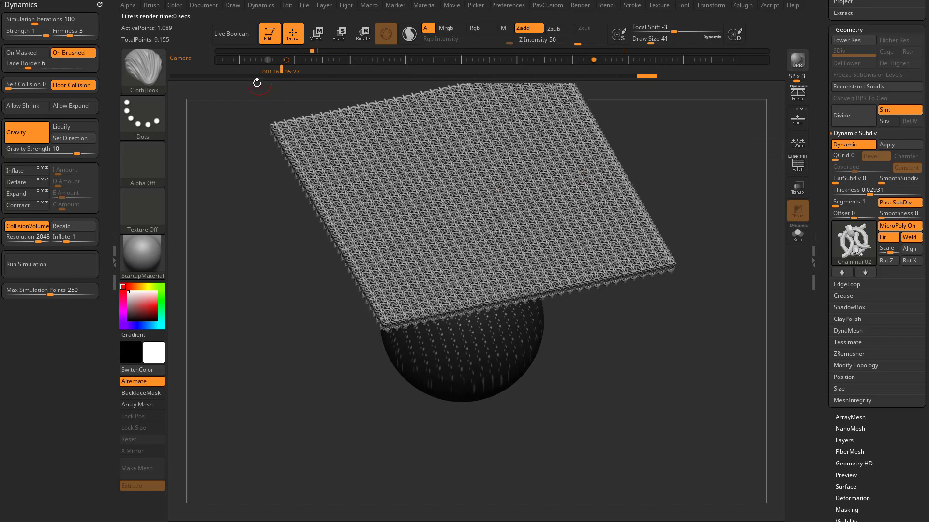
# Step: Apply the MAH_Shiny material to the chainmail and sphere and make a BPR render
pyautogui.click(132, 263)
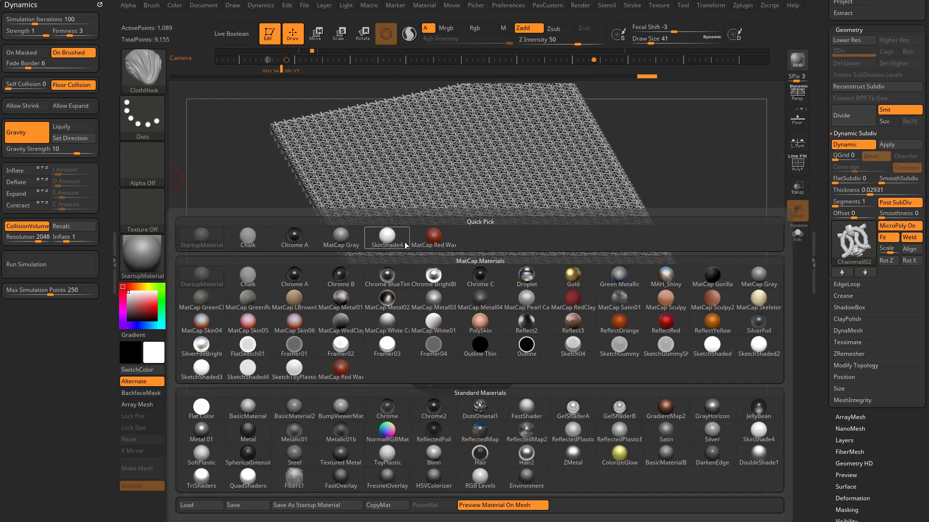
pyautogui.click(666, 276)
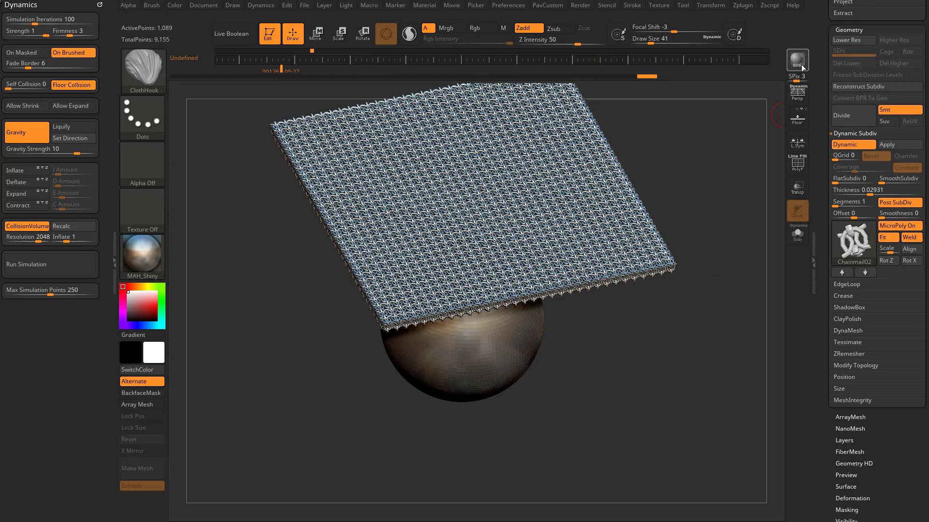
pyautogui.click(801, 68)
# Step: Advance the timeline to the draped chainmail and set its Dynamic Subdiv Thickness to 0.0086 and SmoothSubdiv to 1
pyautogui.click(306, 67)
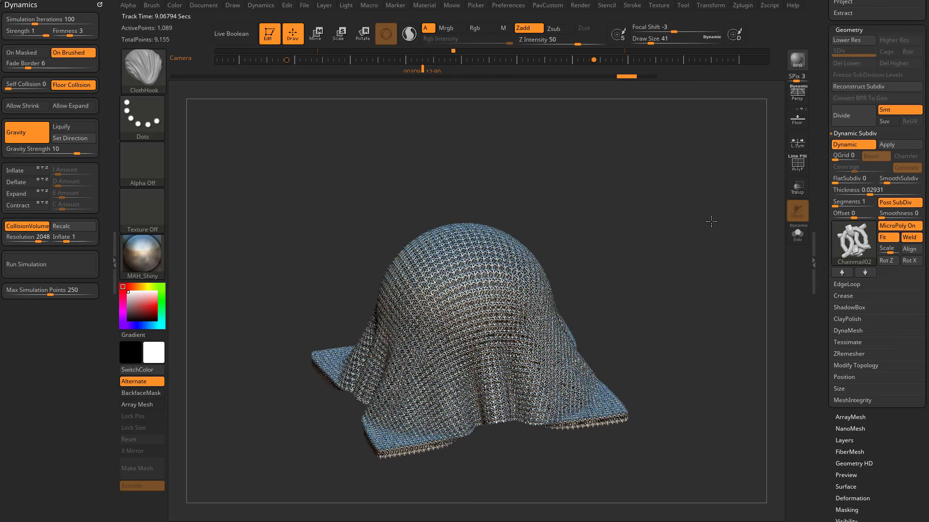
pyautogui.moveTo(866, 193); pyautogui.dragTo(889, 183)
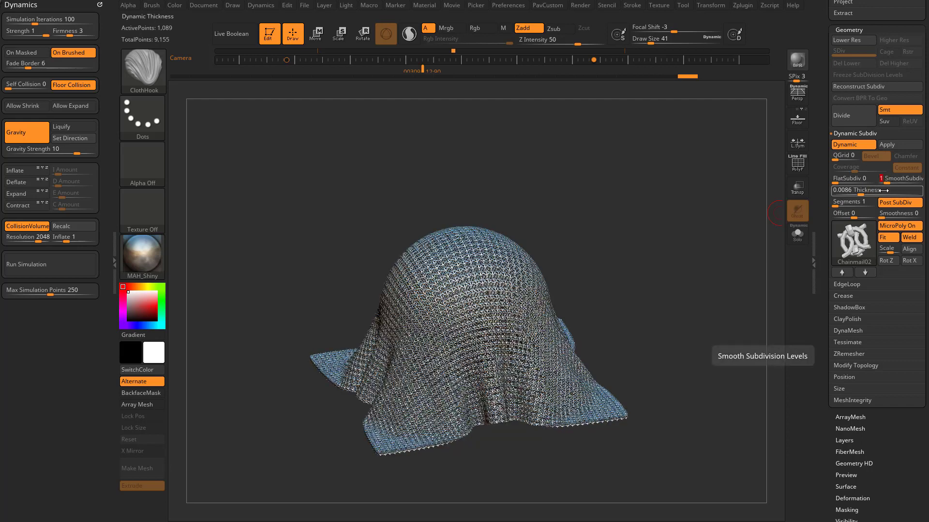
# Step: Cycle through the MicroPoly meshes past Chain_Twist and apply Chambray to the draped cloth
pyautogui.moveTo(868, 248)
pyautogui.click(865, 272)
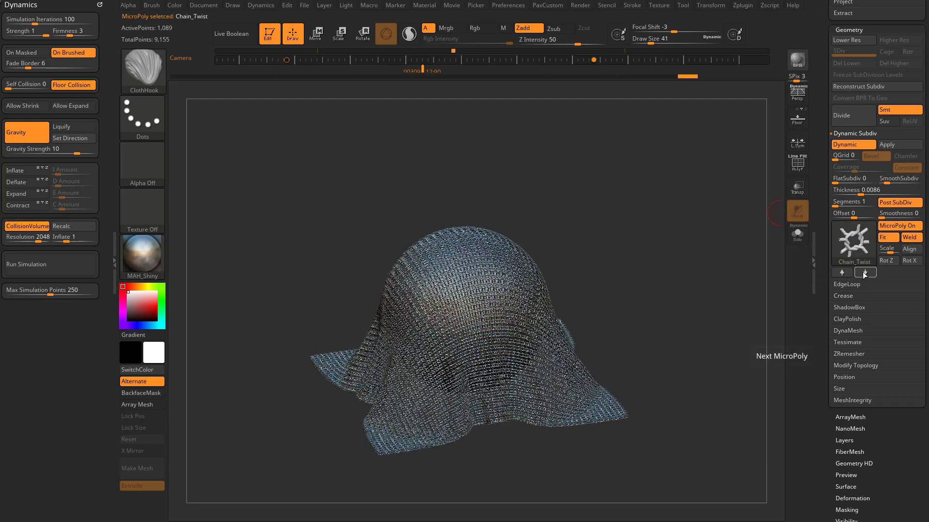
pyautogui.click(865, 273)
pyautogui.click(849, 272)
pyautogui.click(864, 272)
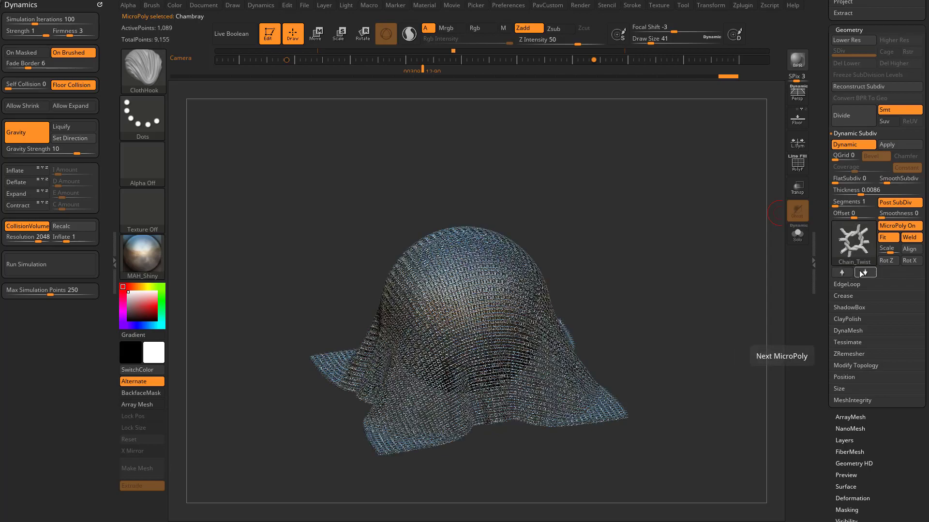
pyautogui.keyDown('alt'); pyautogui.moveTo(651, 238); pyautogui.dragTo(771, 277); pyautogui.keyUp('alt')
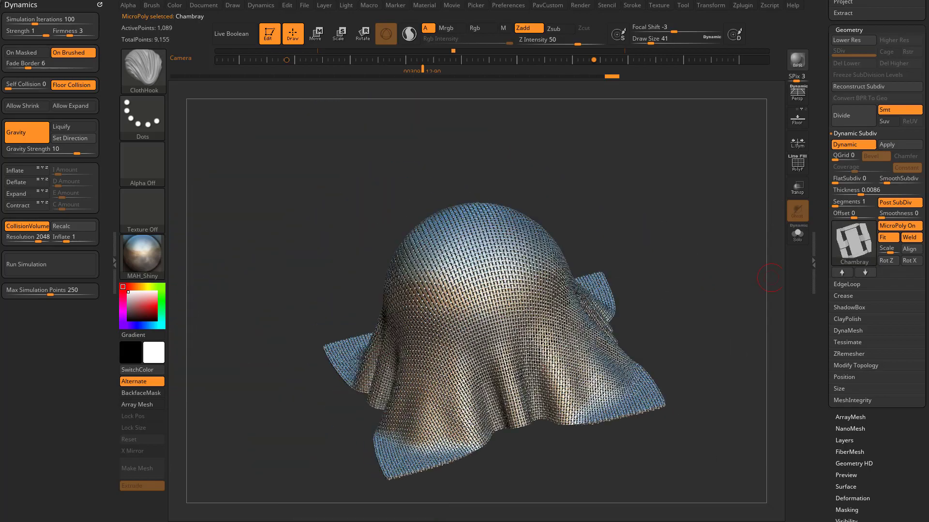
pyautogui.moveTo(823, 246)
pyautogui.mouseDown()
pyautogui.moveTo(813, 180)
pyautogui.moveTo(810, 243)
pyautogui.mouseUp()
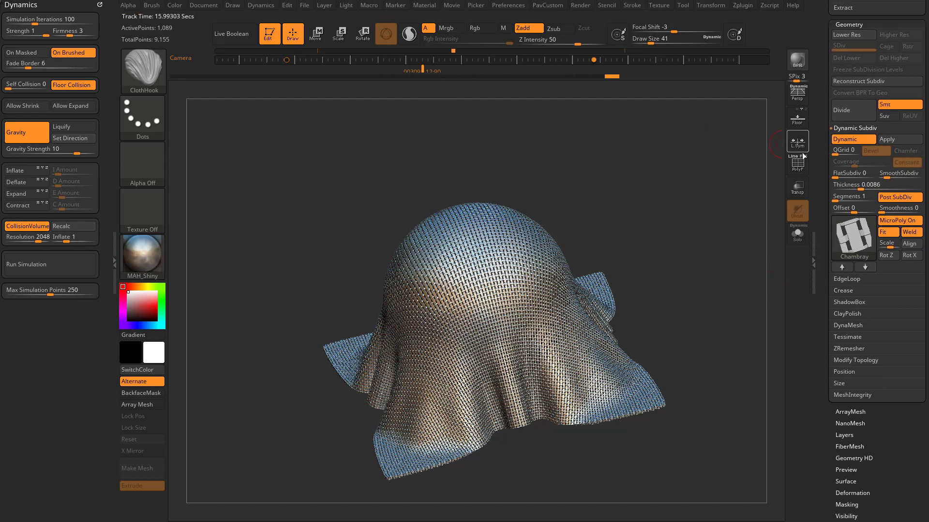